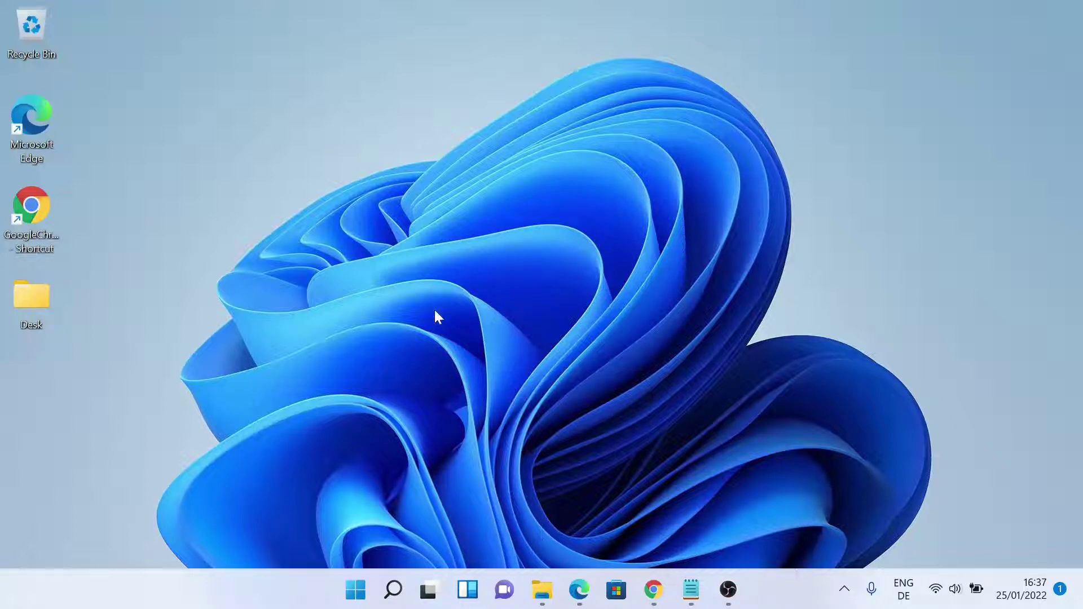
Run java -version in Command Prompt, see that java is not recognized, and close the prompt.
click(355, 590)
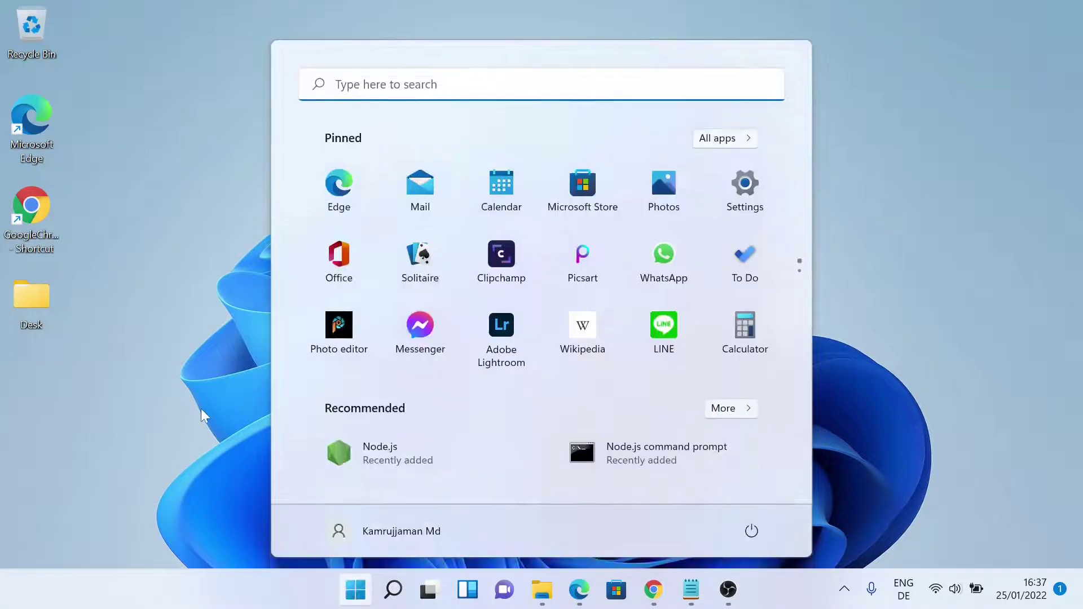
text(comm)
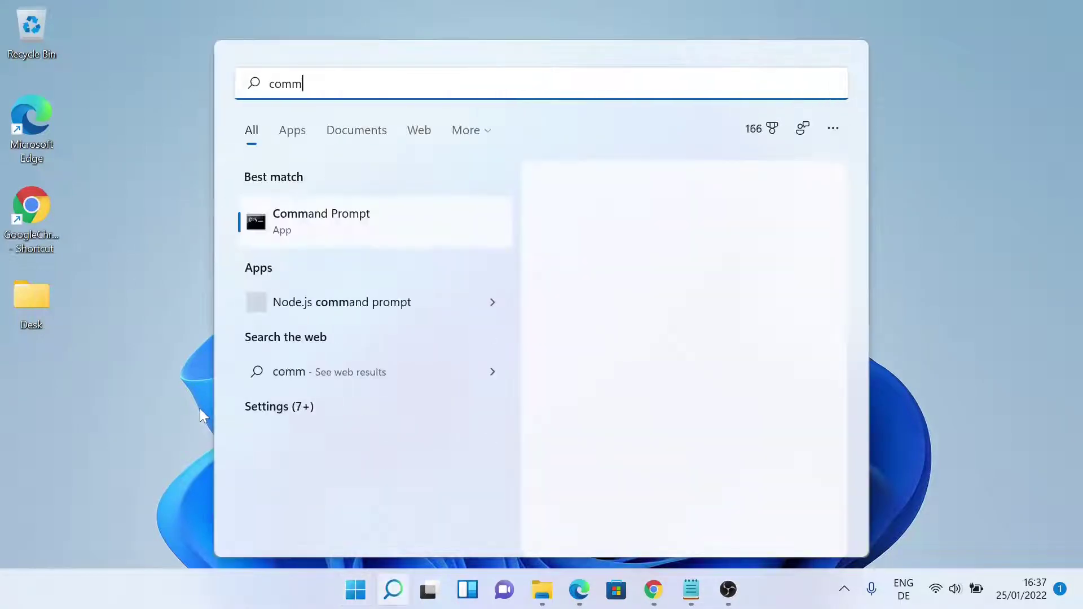
key(Return)
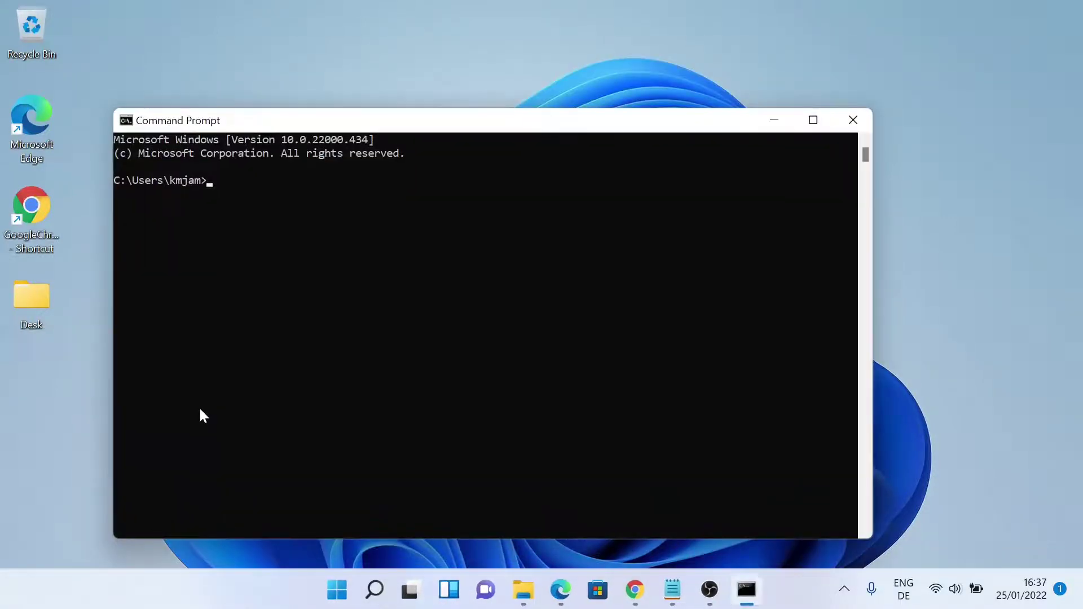
text(java -version)
key(Return)
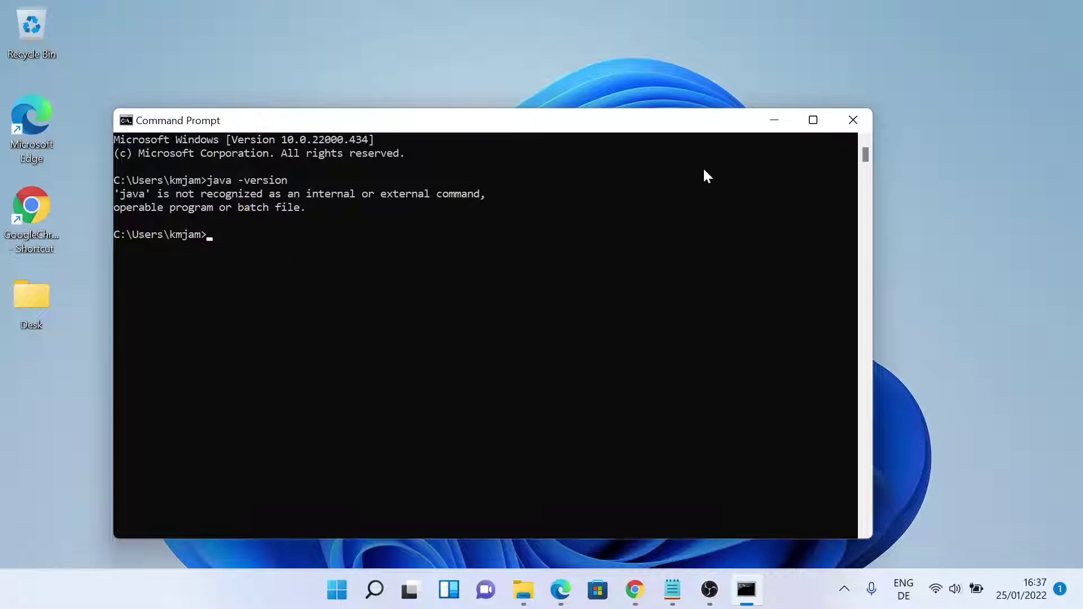
click(841, 121)
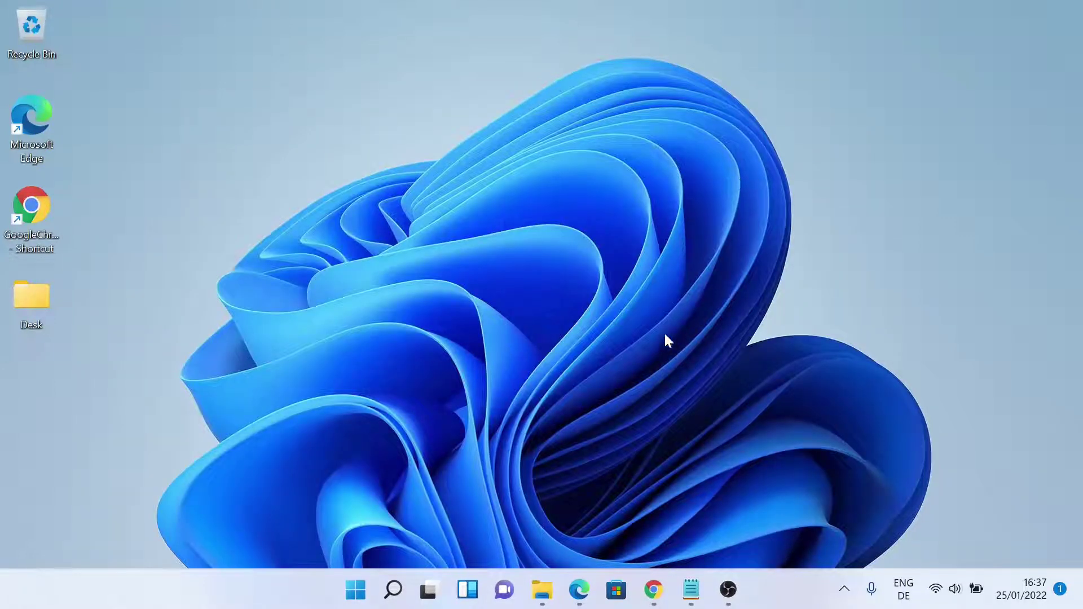
Launch Chrome and search Google for 'java'.
click(654, 590)
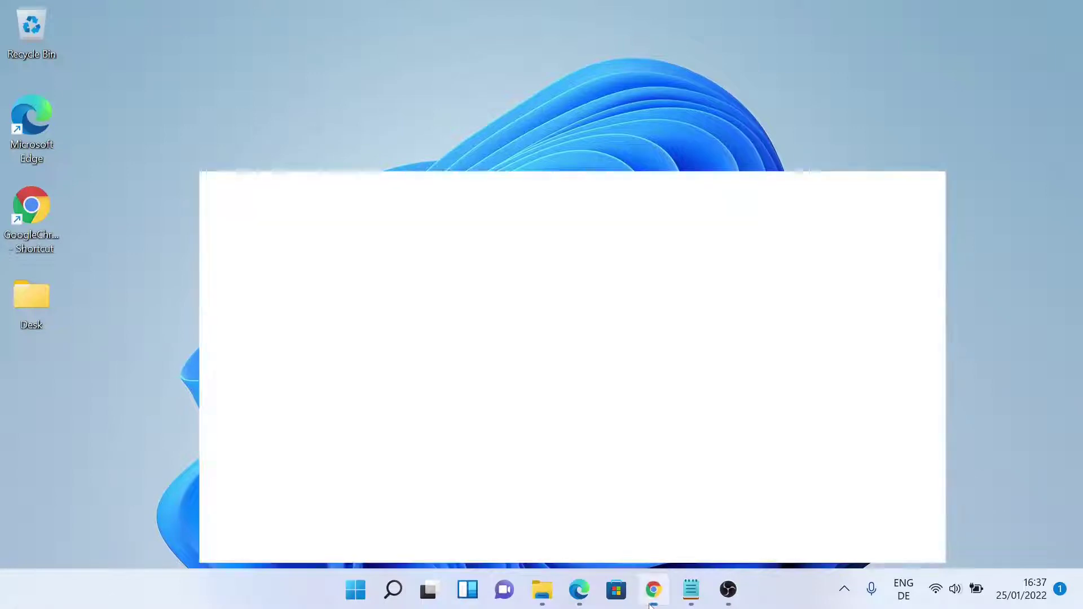
text(java)
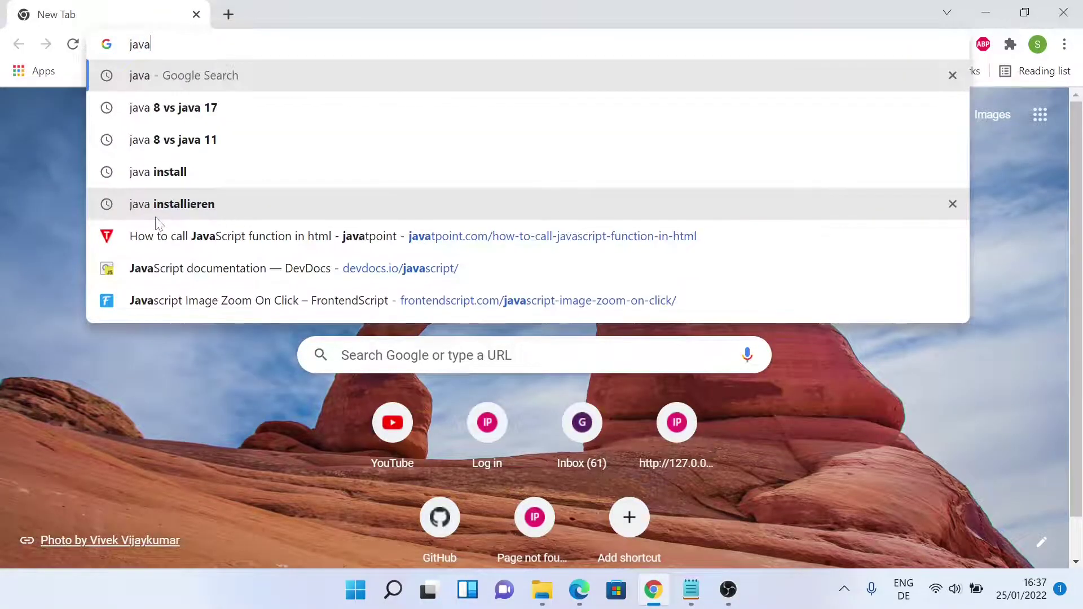
key(Return)
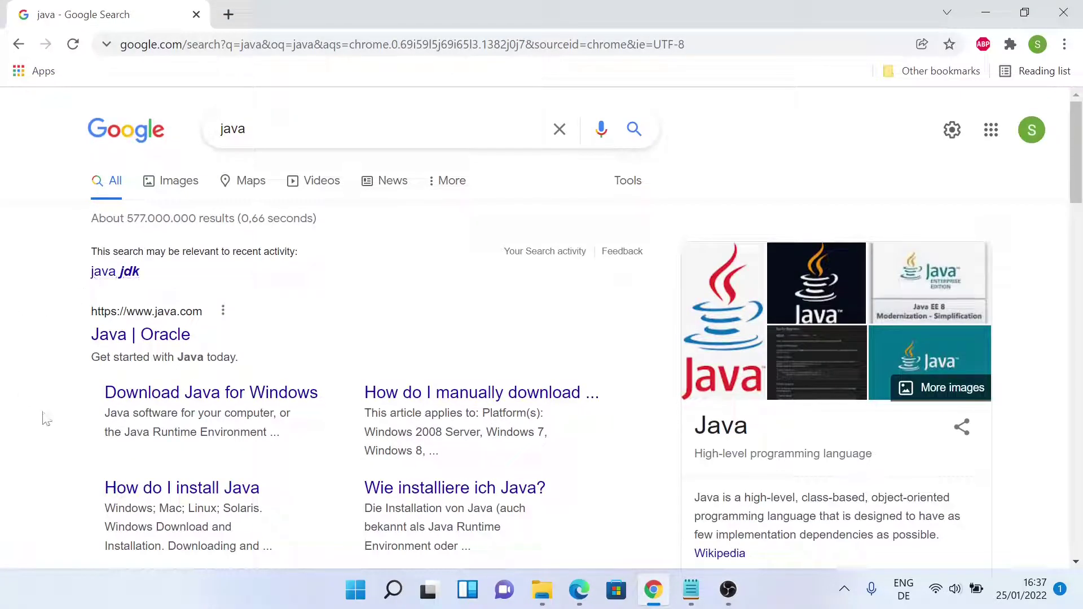
scroll(32, 402, down, 1)
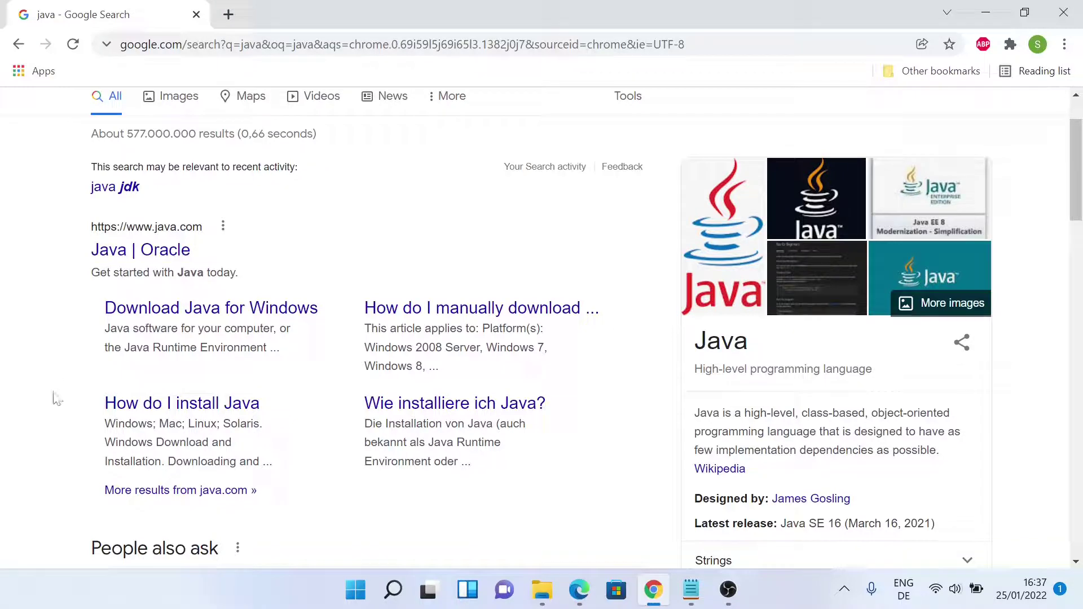
scroll(57, 398, down, 9)
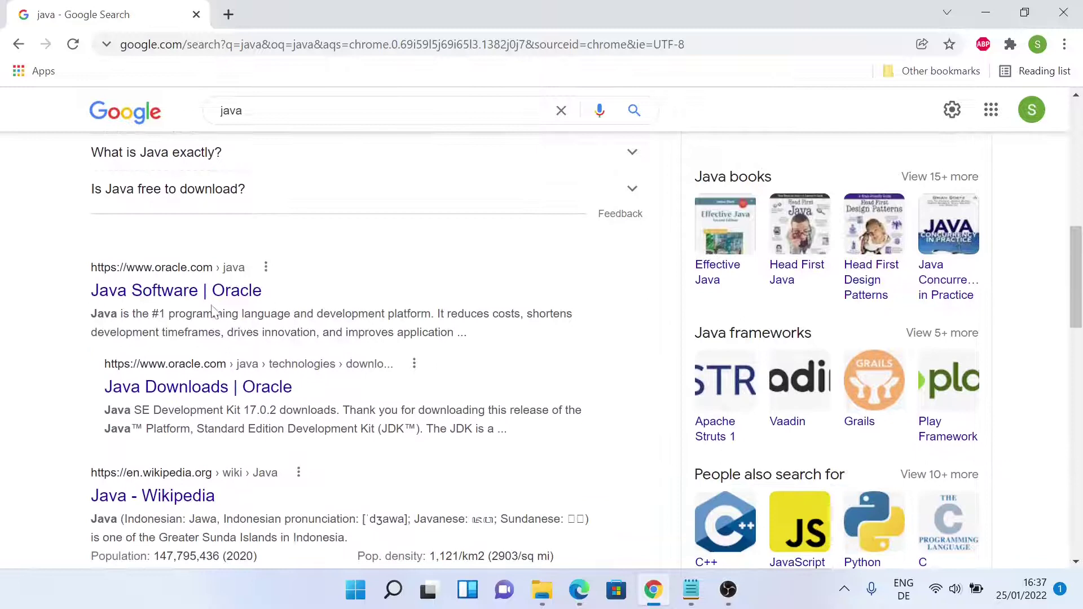
Open the 'Java Software | Oracle' result in a new tab and view it.
right_click(166, 296)
click(198, 308)
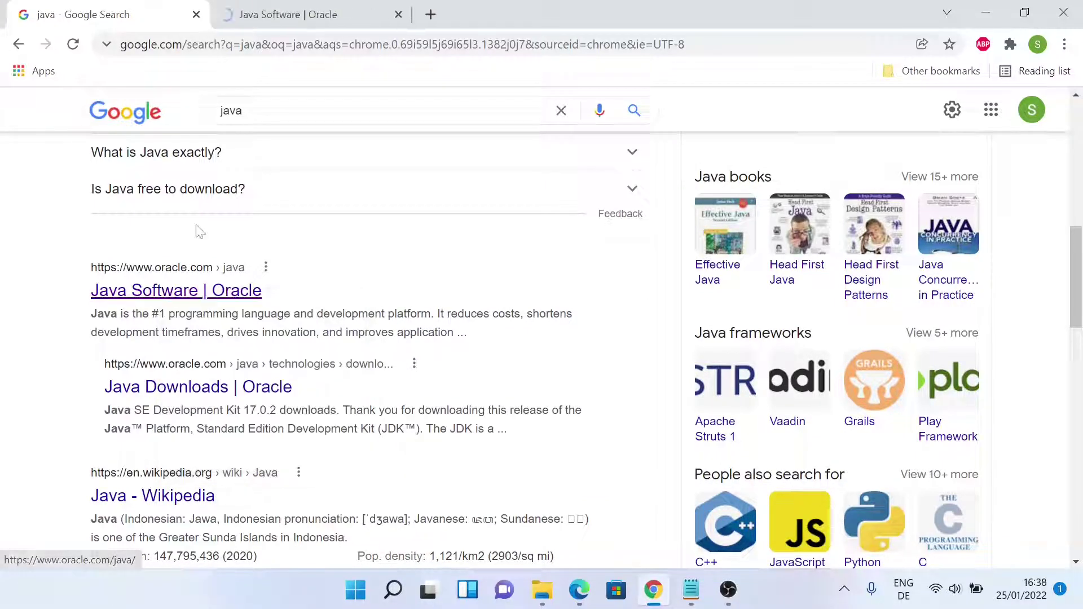
click(268, 7)
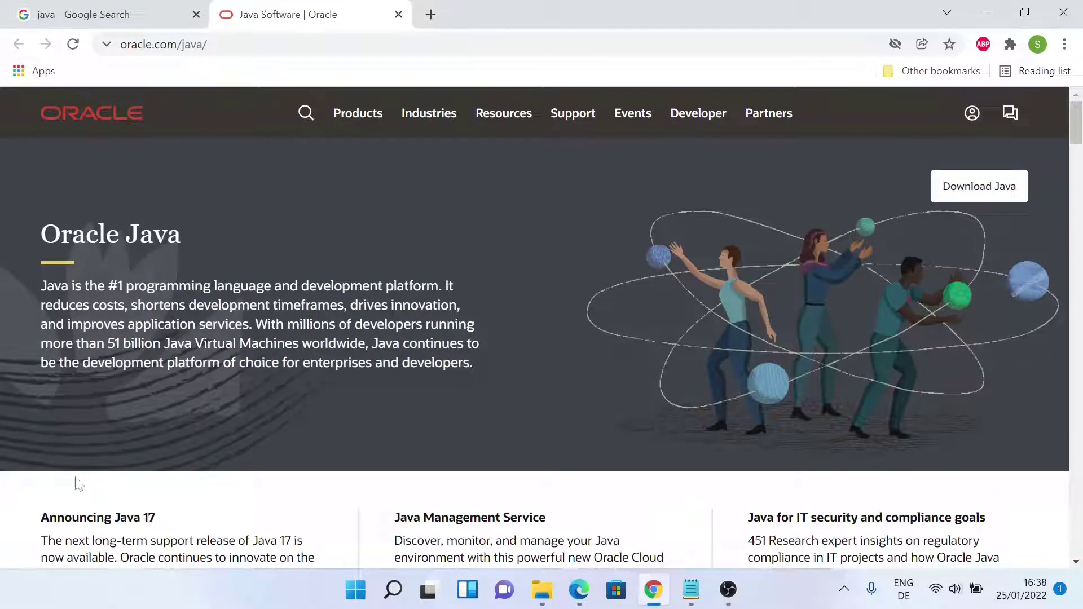
scroll(649, 335, down, 6)
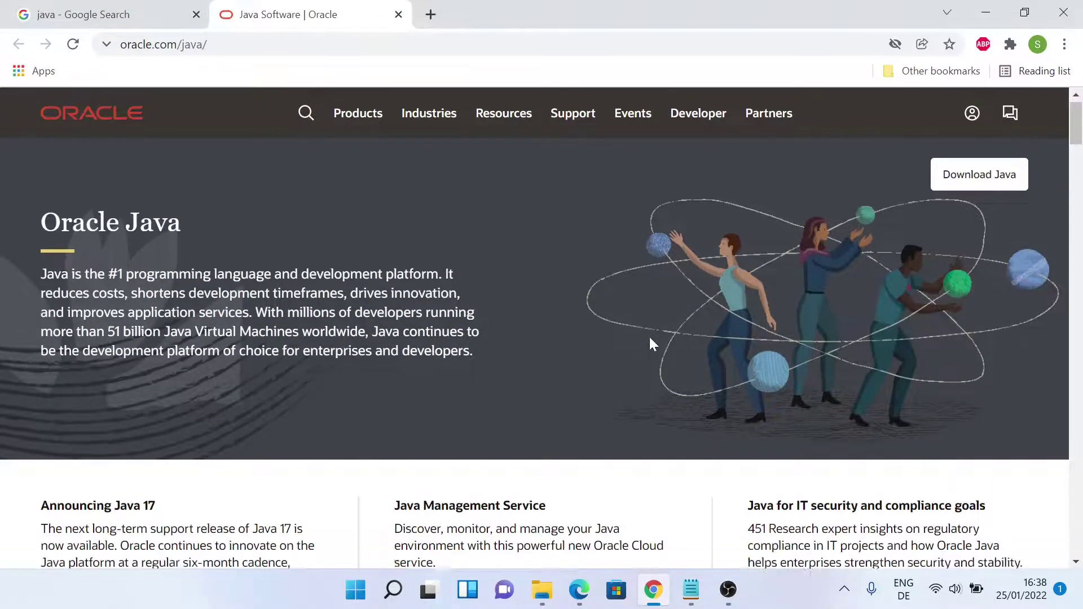
scroll(651, 337, up, 6)
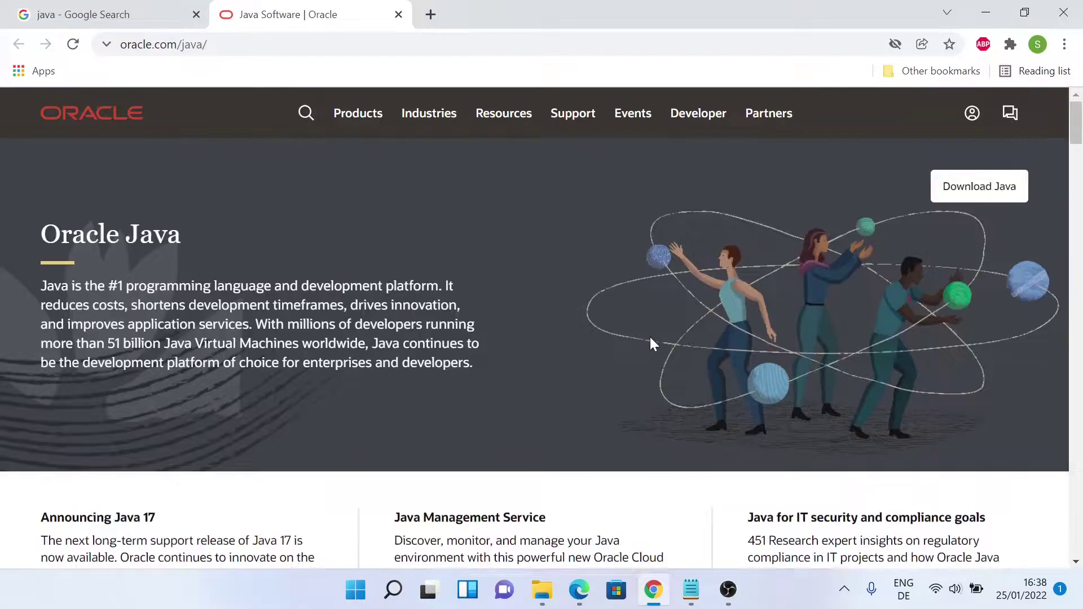
Go to Oracle's Java Downloads page and show the JDK 17 Windows downloads.
click(958, 187)
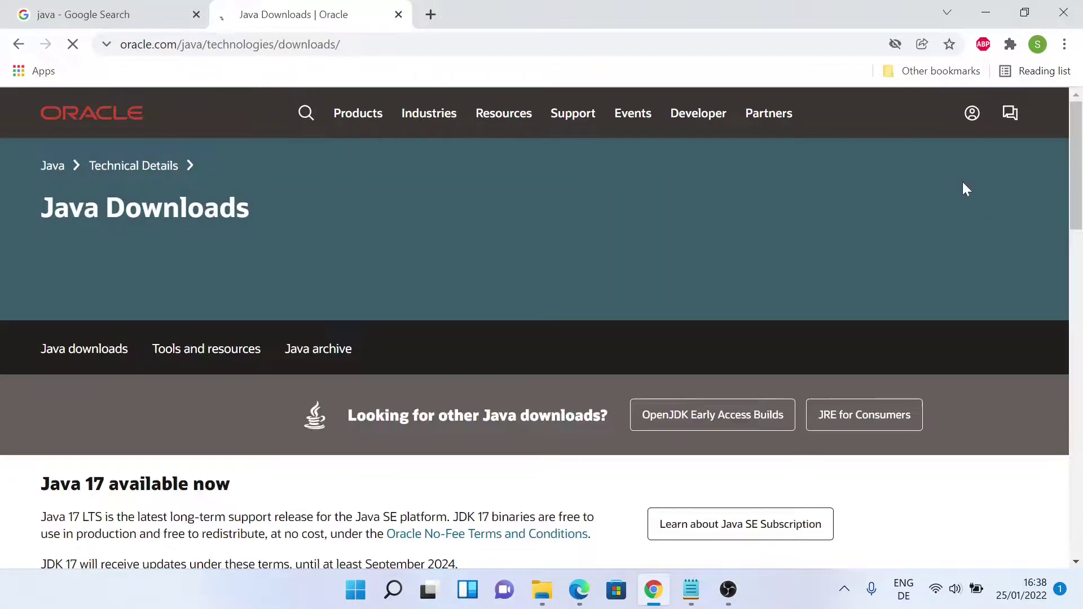
scroll(474, 267, down, 10)
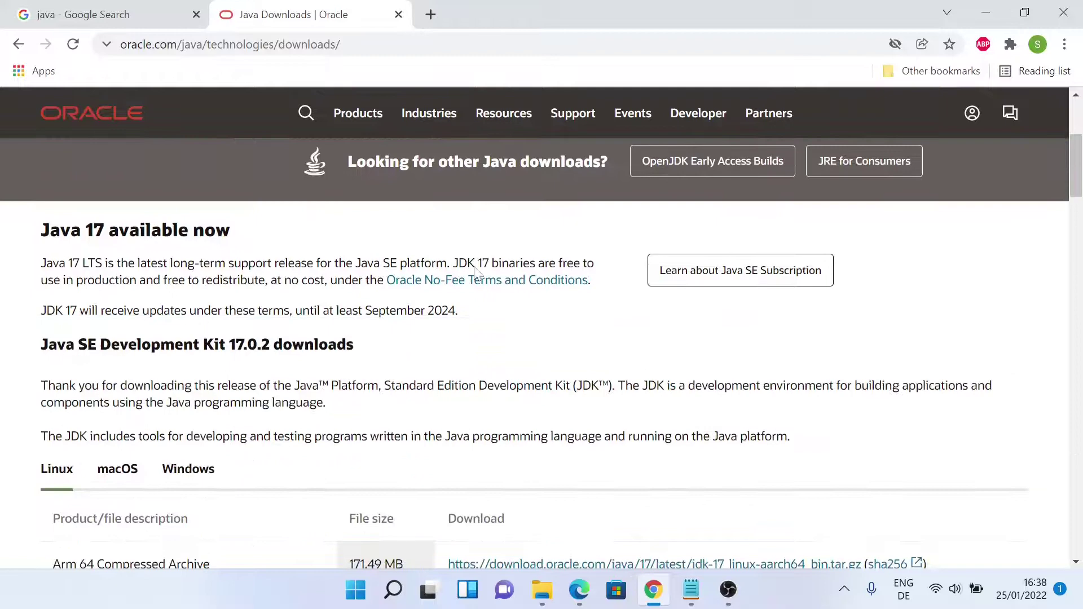
scroll(466, 283, up, 3)
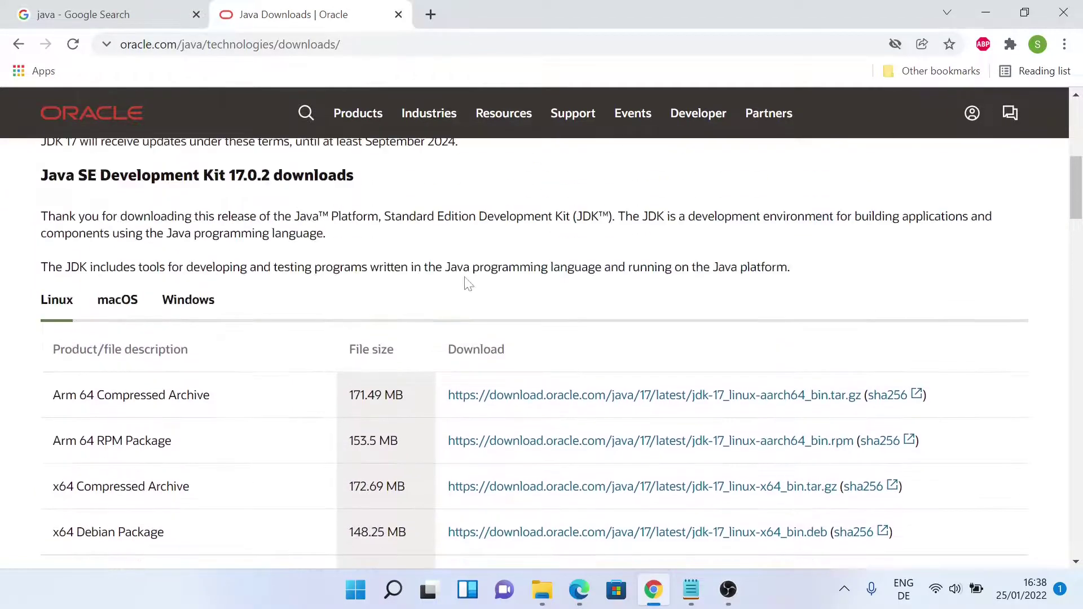
click(199, 306)
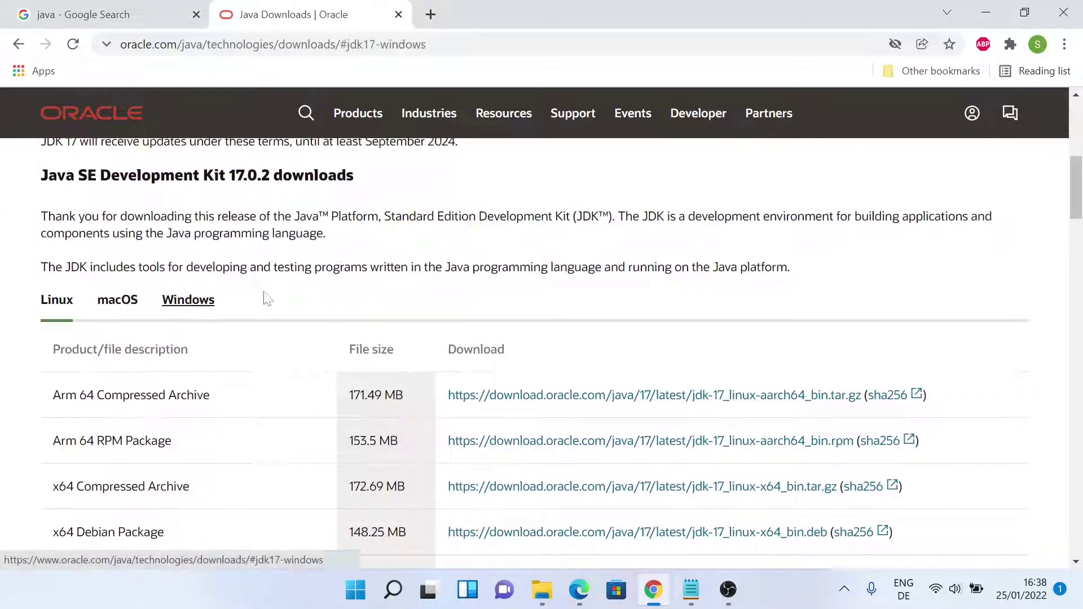
Save the x64 Installer jdk-17_windows-x64_bin.exe to the desktop and minimize Chrome.
scroll(355, 319, down, 2)
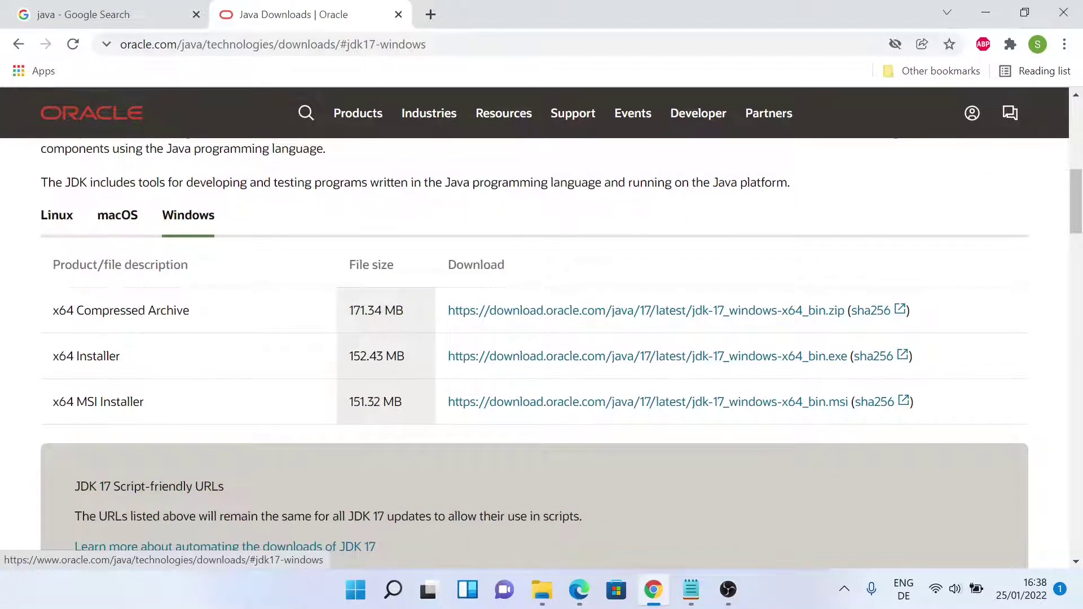
click(570, 366)
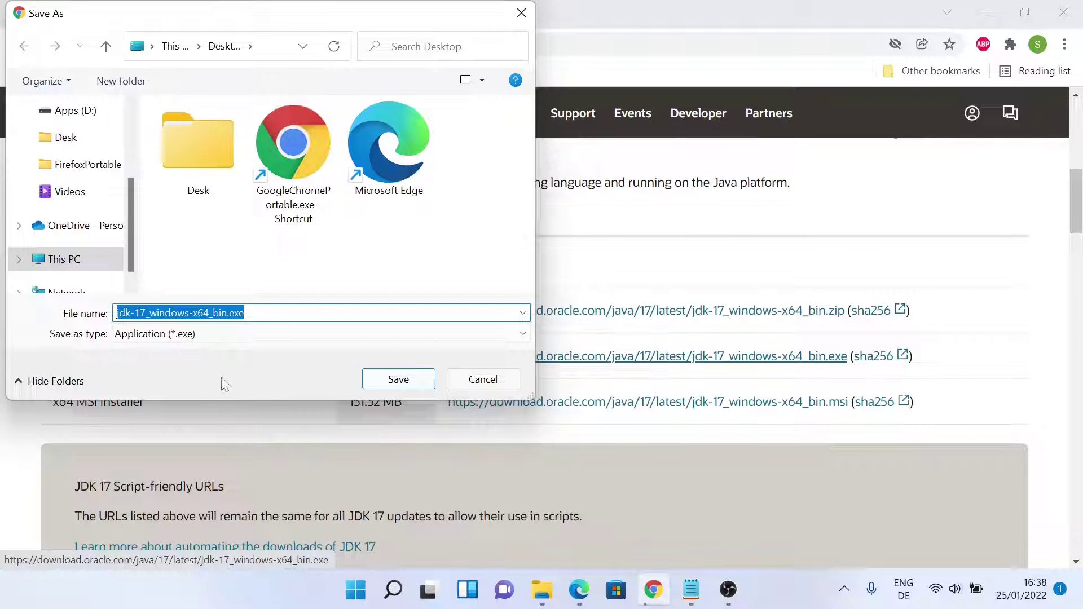
click(378, 379)
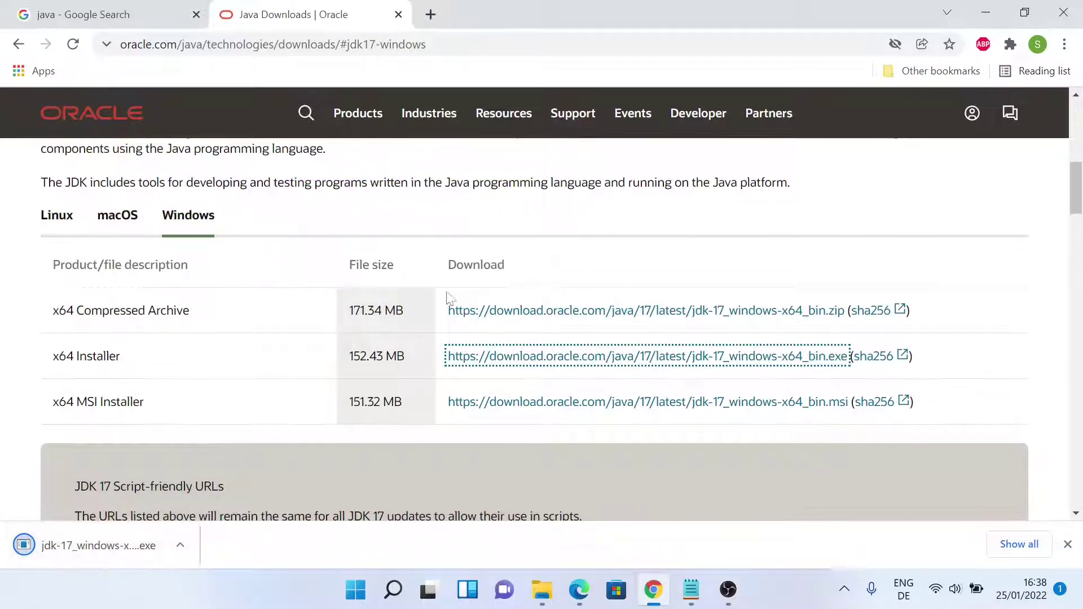
click(980, 9)
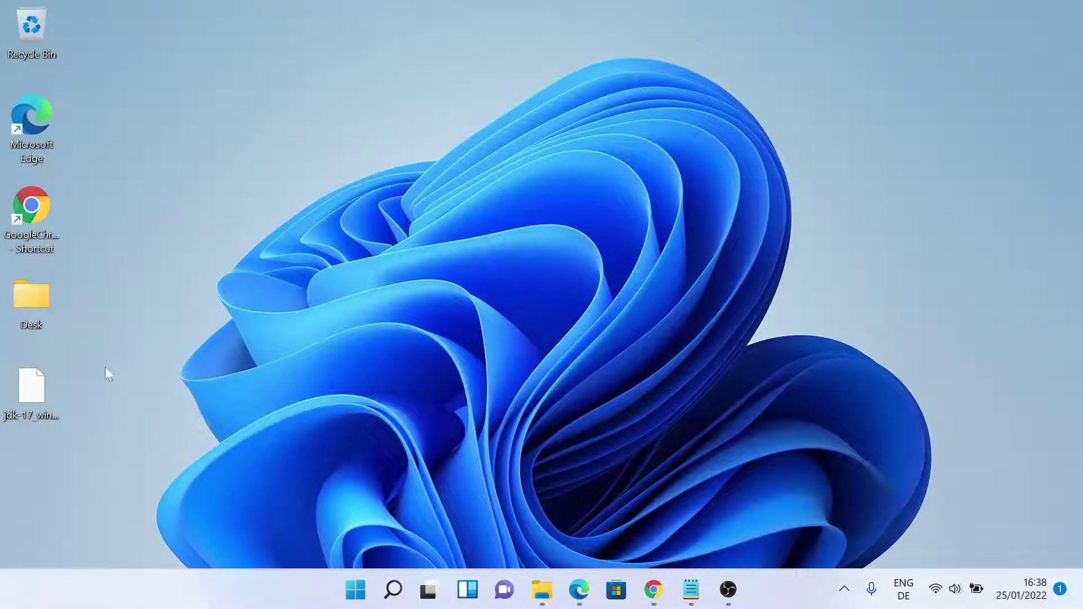
Install JDK 17.0.2 (64-bit) into the default folder C:\Program Files\Java\jdk-17.0.2.
double_click(36, 393)
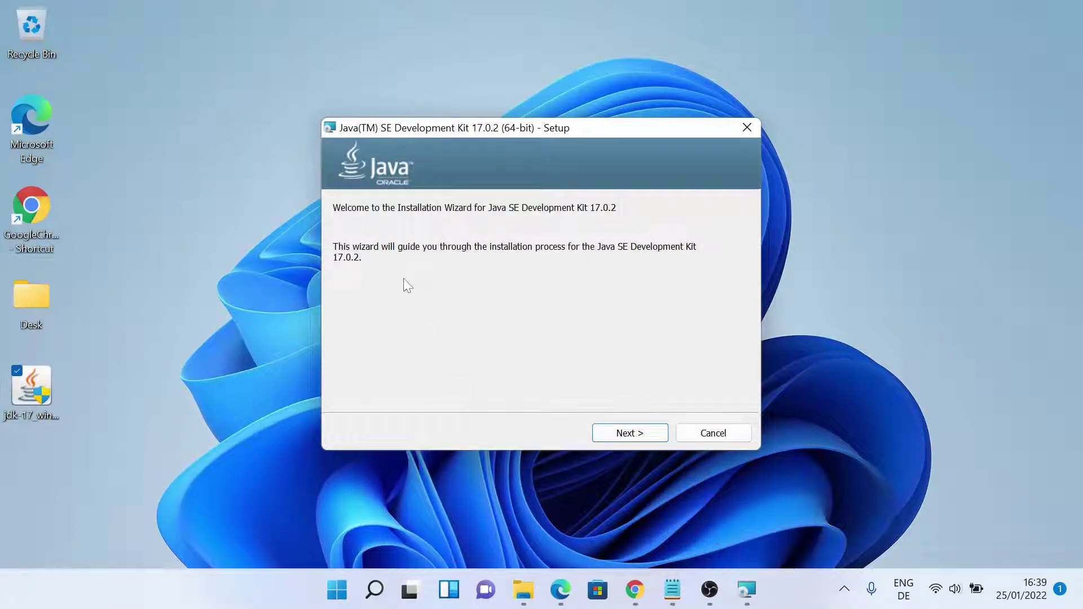
click(631, 433)
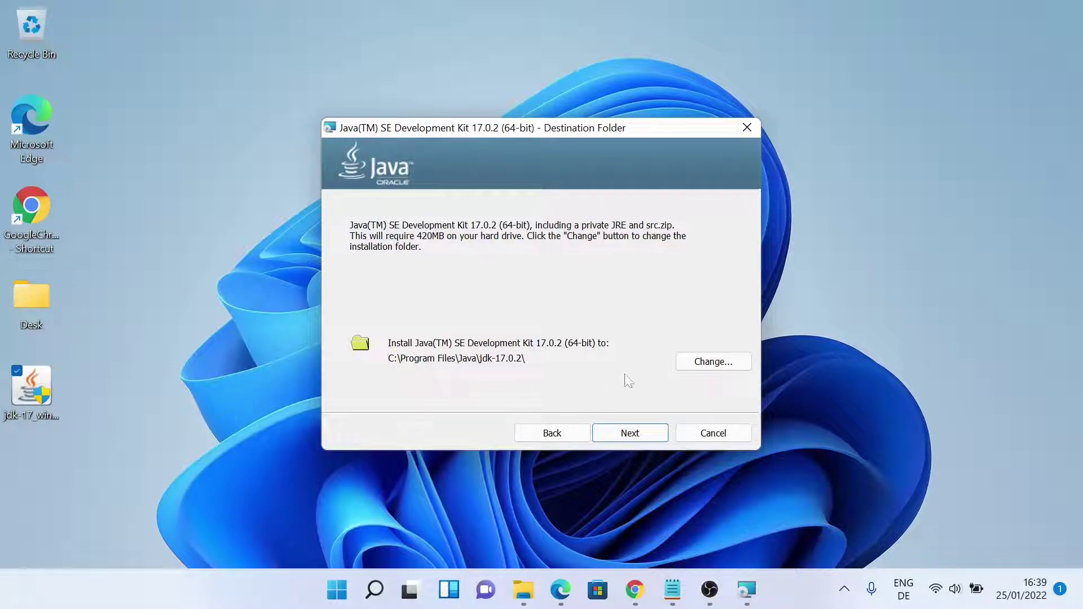
click(635, 436)
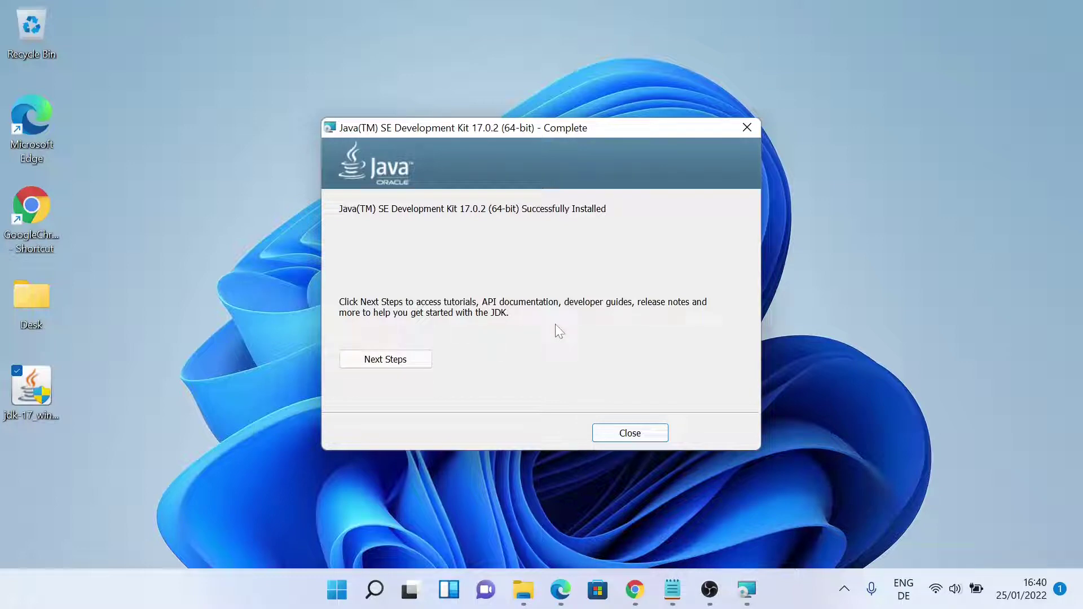
click(395, 363)
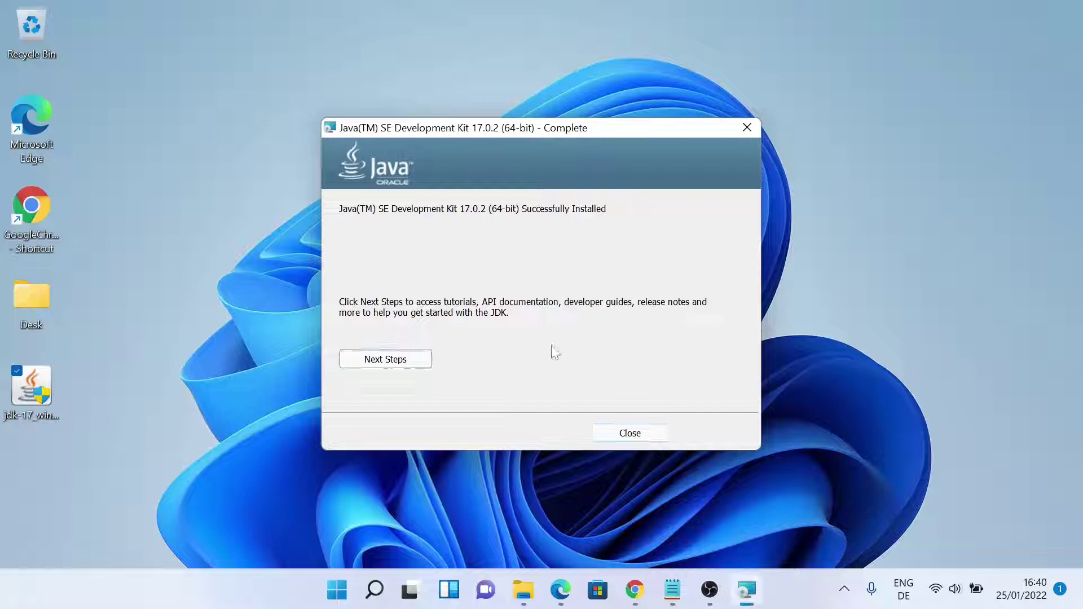
Close the installer, then confirm java -version reports 17.0.2 in Command Prompt and minimize it.
click(625, 433)
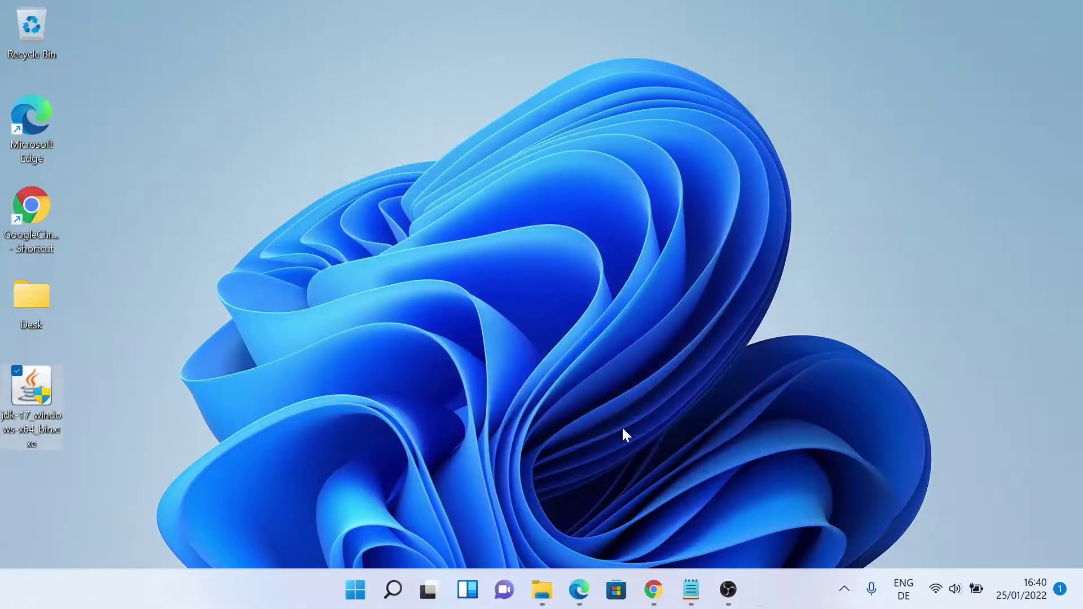
click(558, 316)
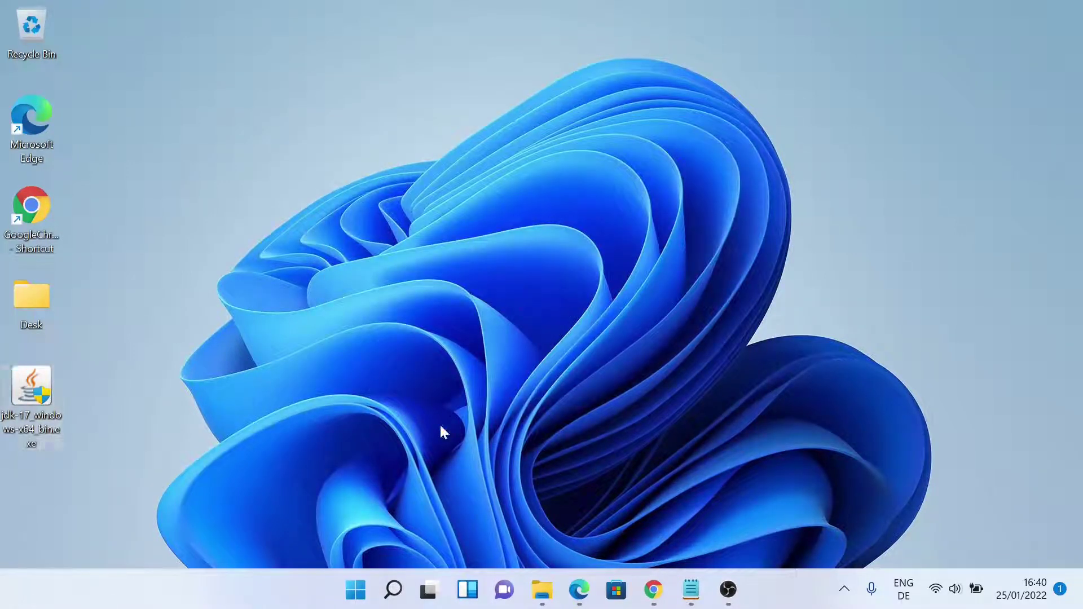
click(355, 589)
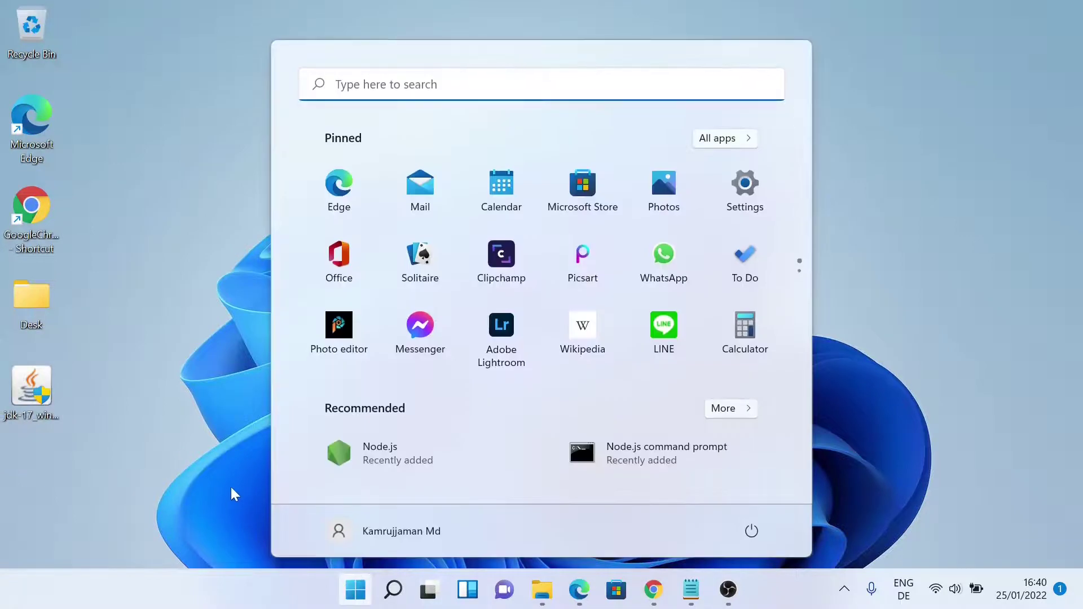
text(comma)
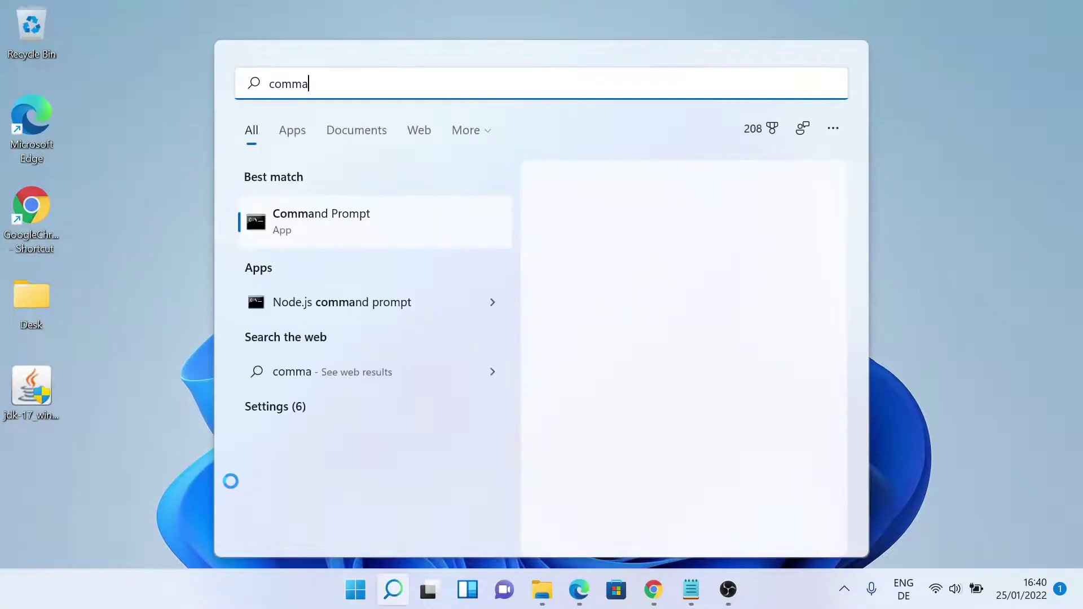
key(Return)
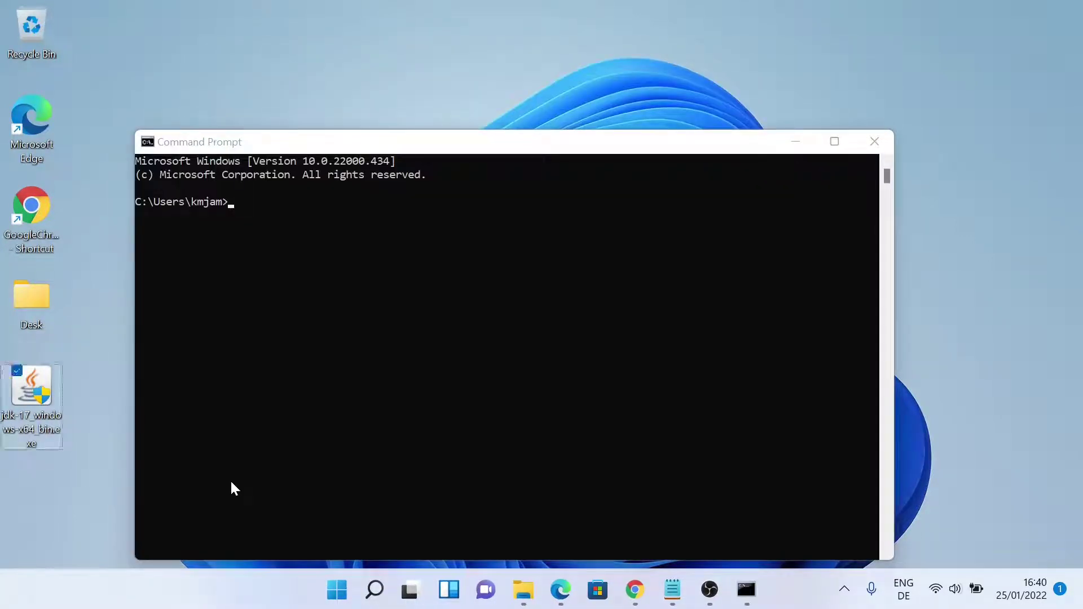
click(248, 233)
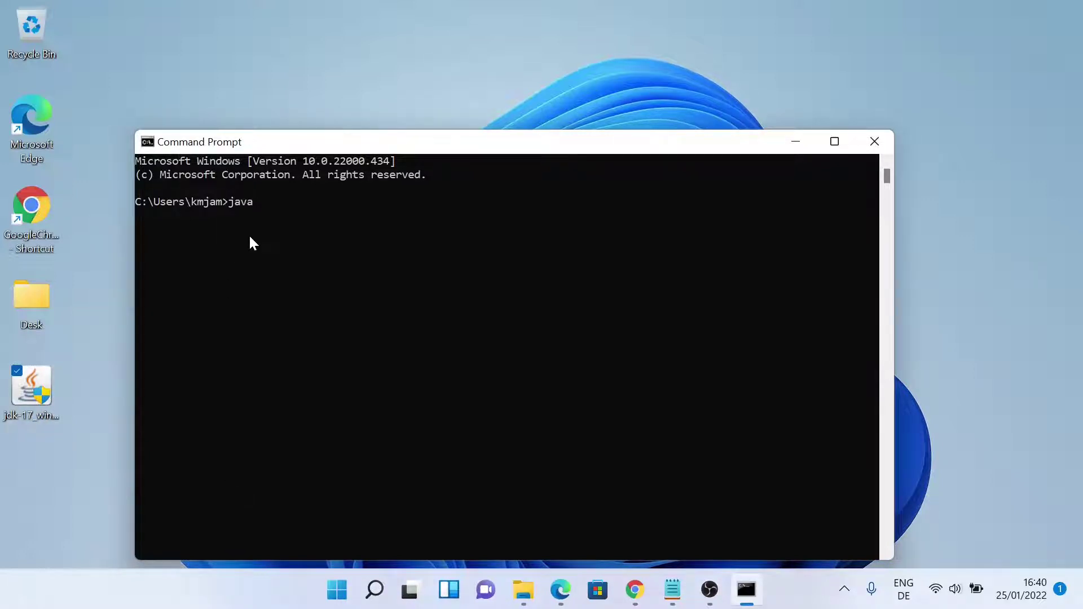
text(java -version)
key(Return)
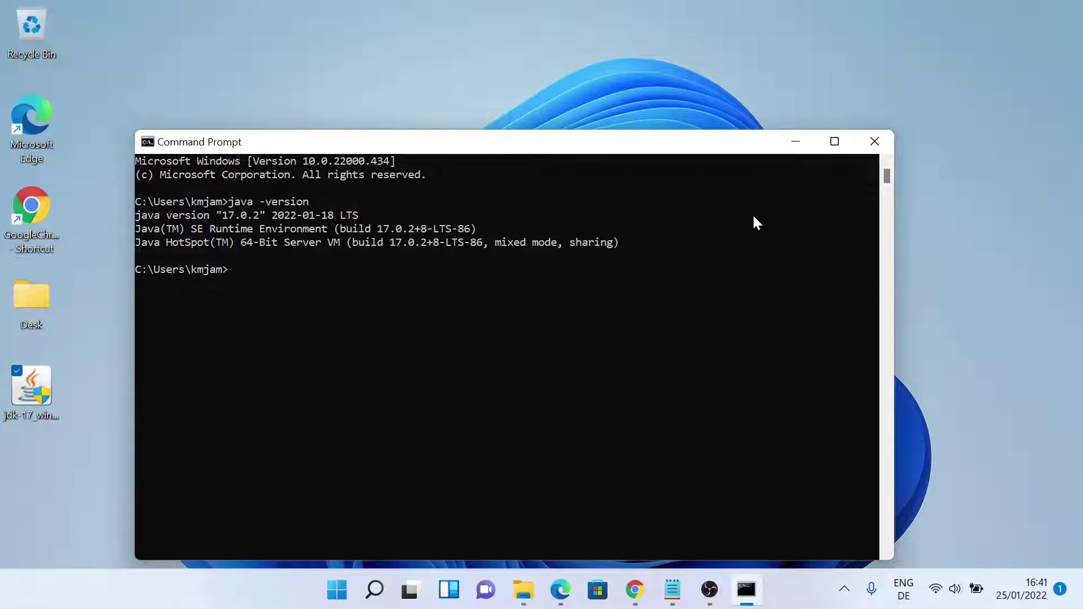
click(796, 142)
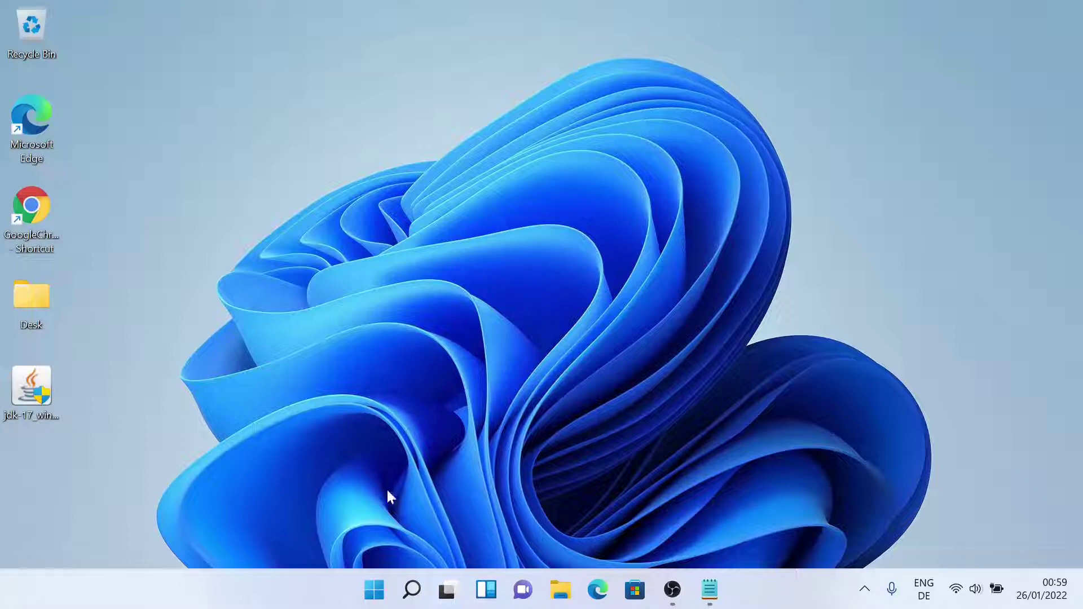
Open 'Edit the system environment variables' from a Start search for 'envir', then show Environment Variables.
click(366, 602)
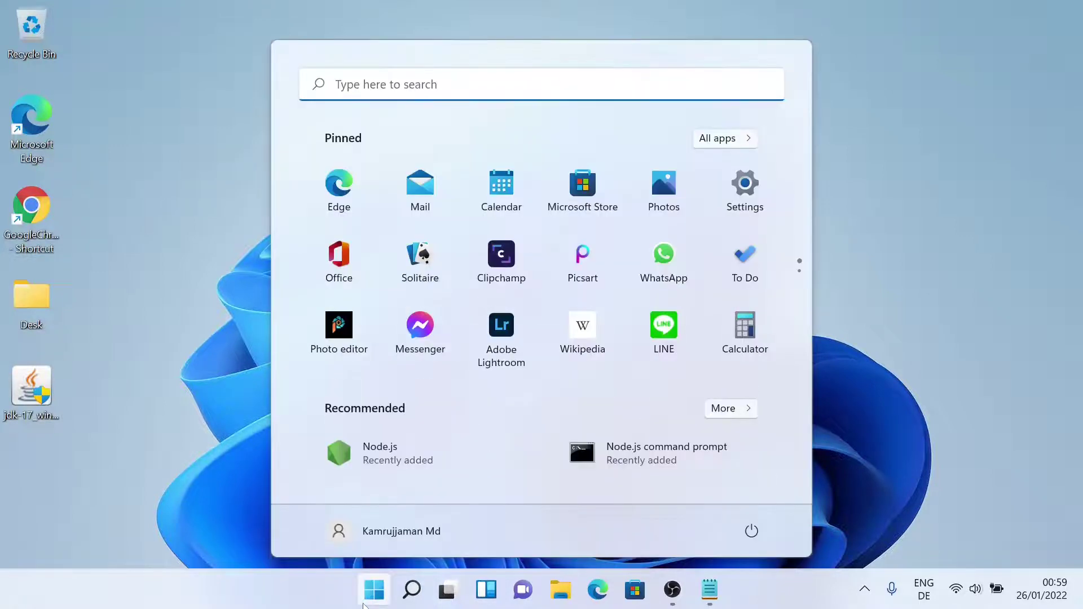
text(envir)
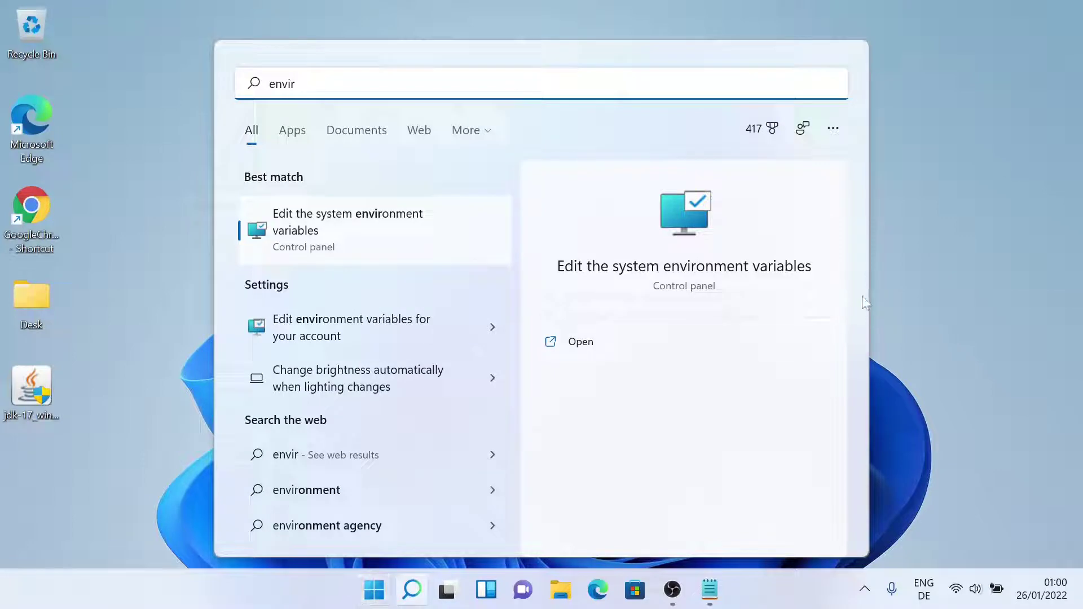
click(677, 231)
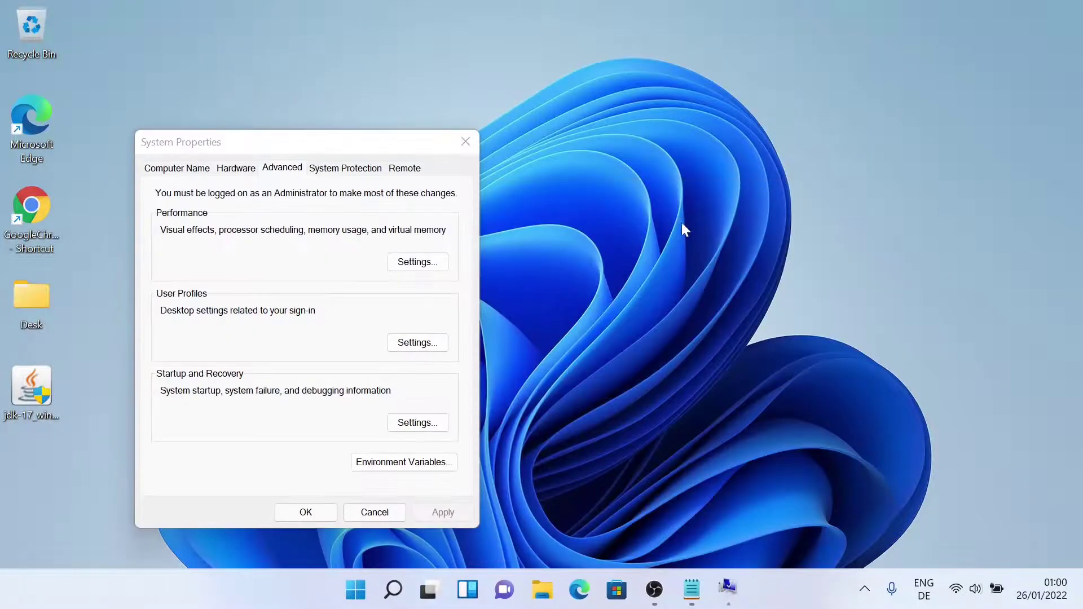
drag(344, 148, 510, 89)
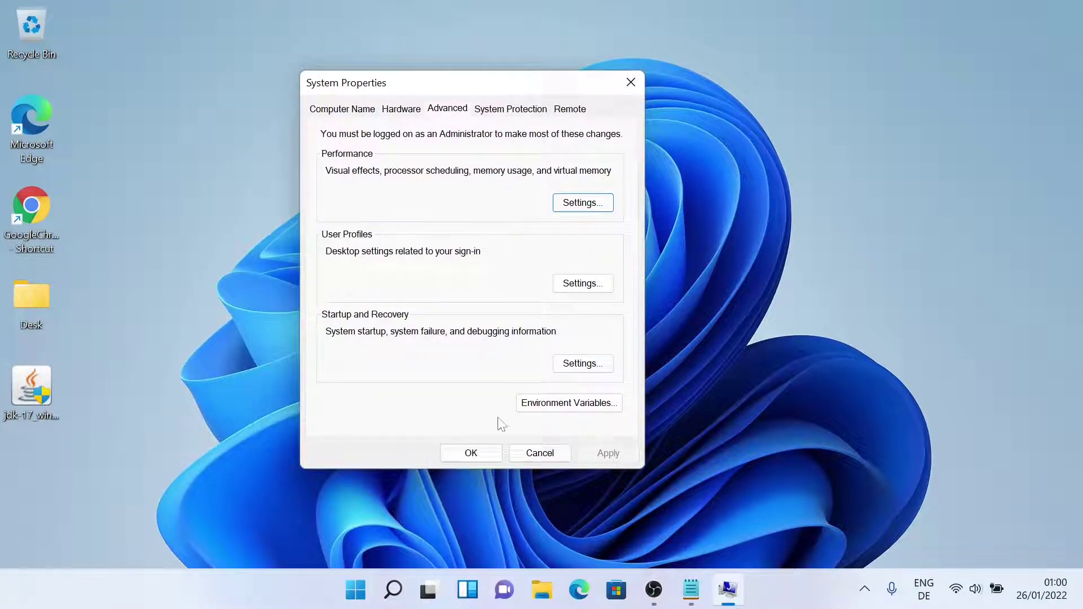
click(568, 405)
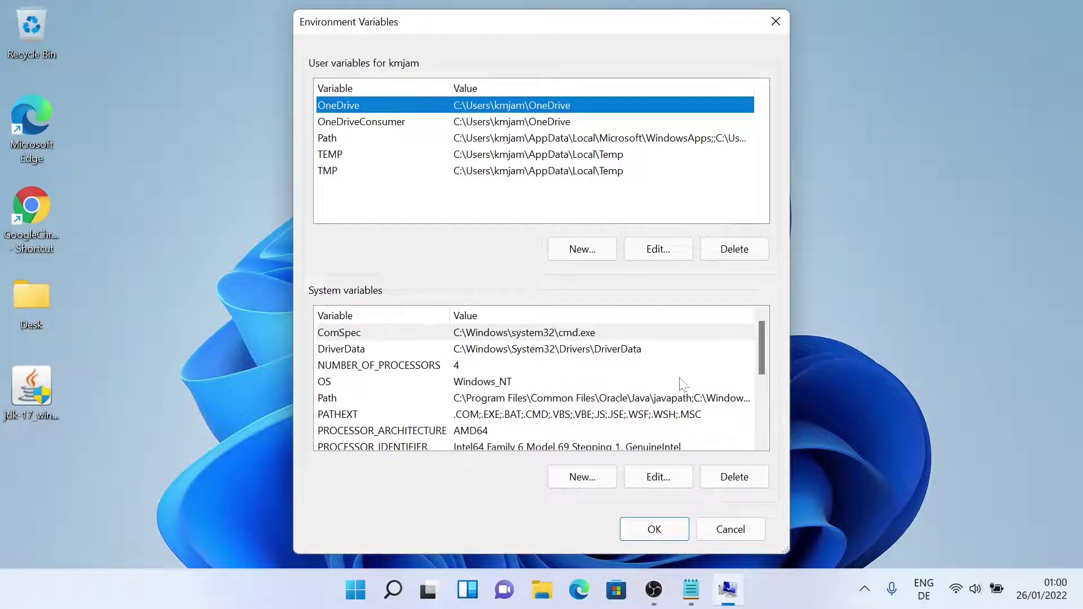
Open the system Path variable for editing, then bring up File Explorer.
click(332, 398)
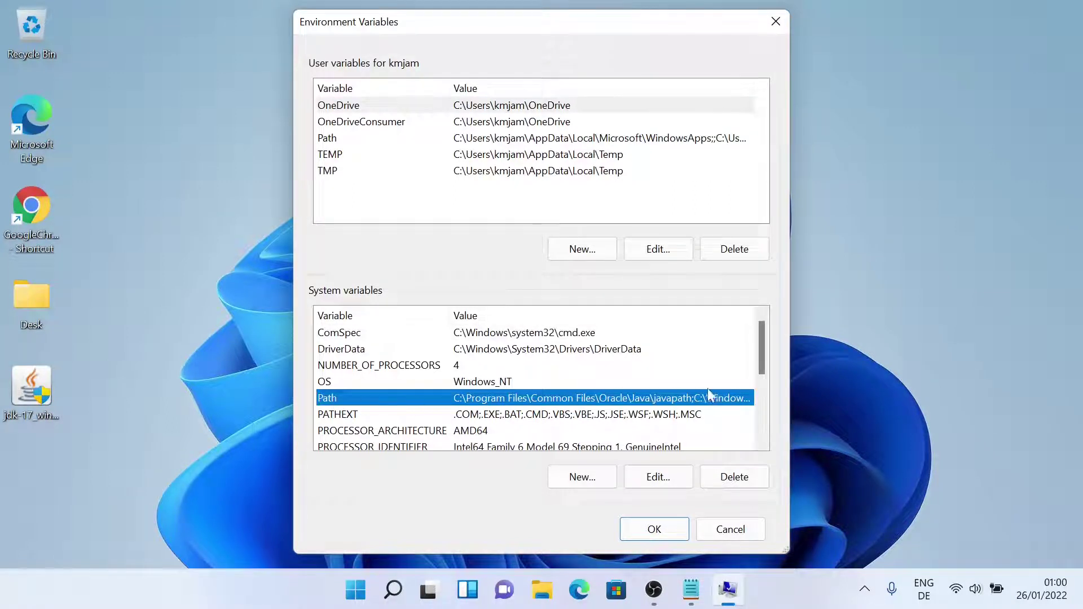
click(649, 483)
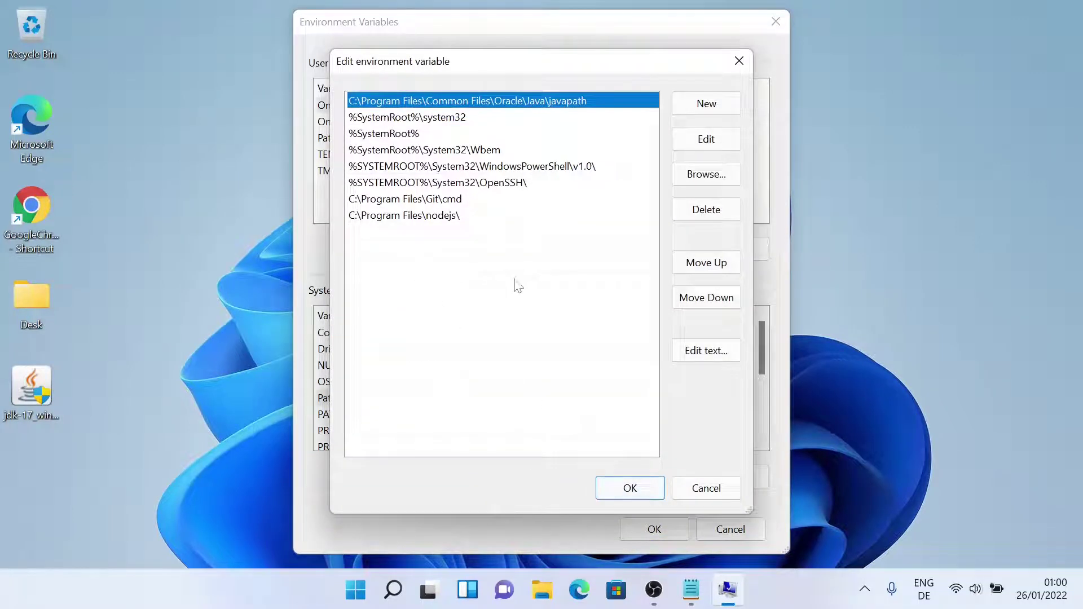
click(403, 239)
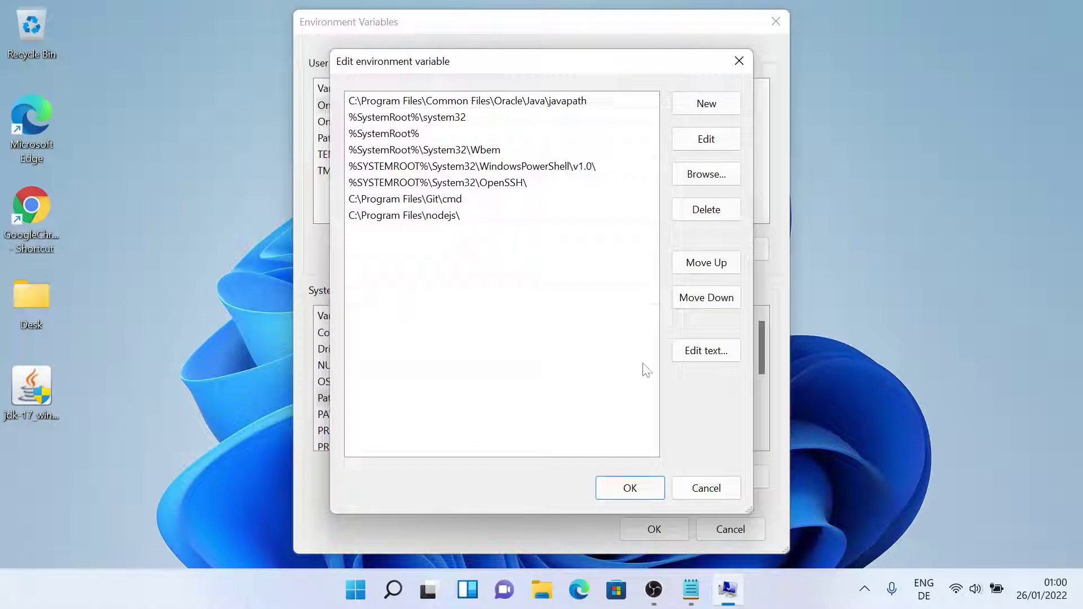
click(540, 590)
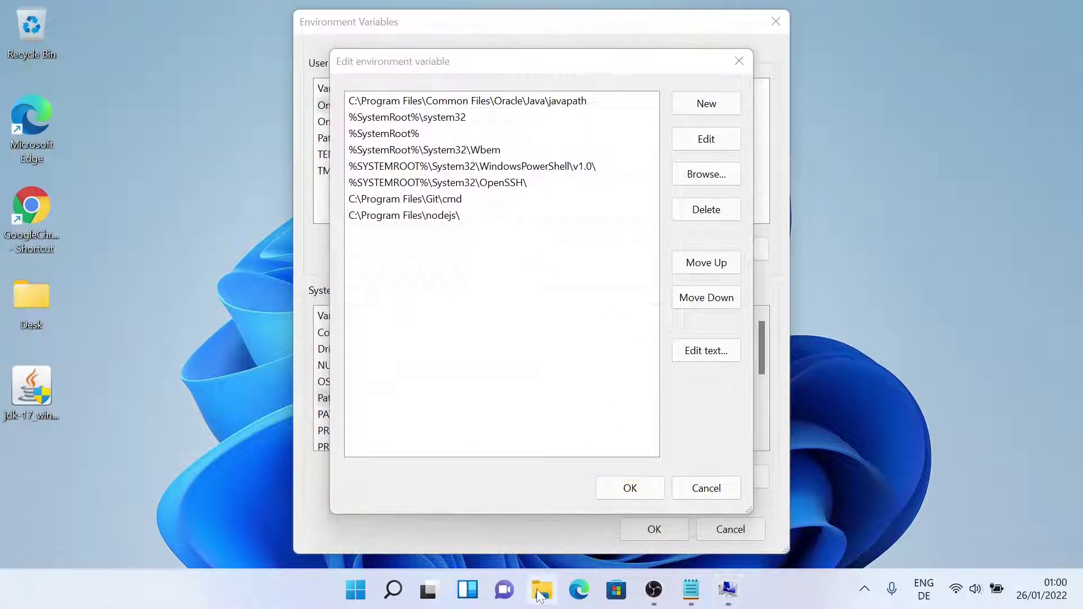
Browse to C:\Program Files\Java\jdk-17.0.2\bin and copy its full path from the address bar.
double_click(437, 339)
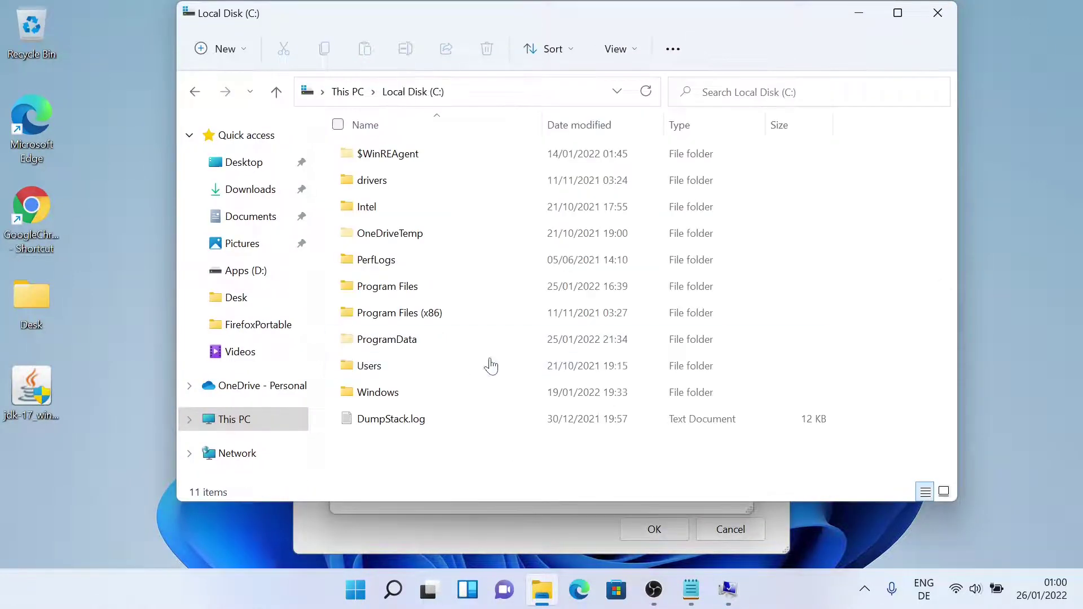
double_click(436, 287)
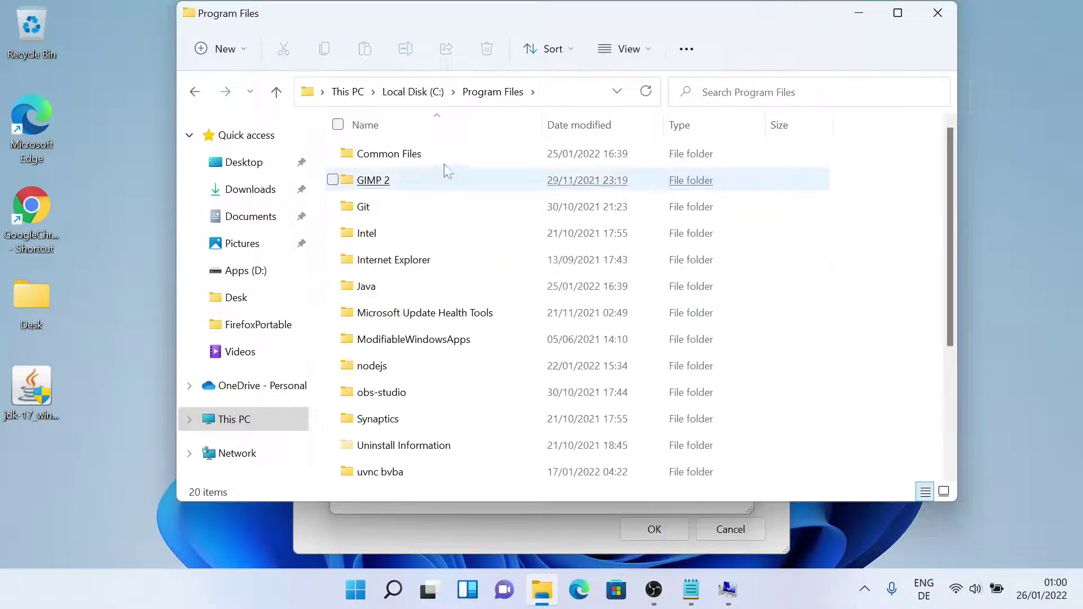
double_click(443, 288)
double_click(394, 158)
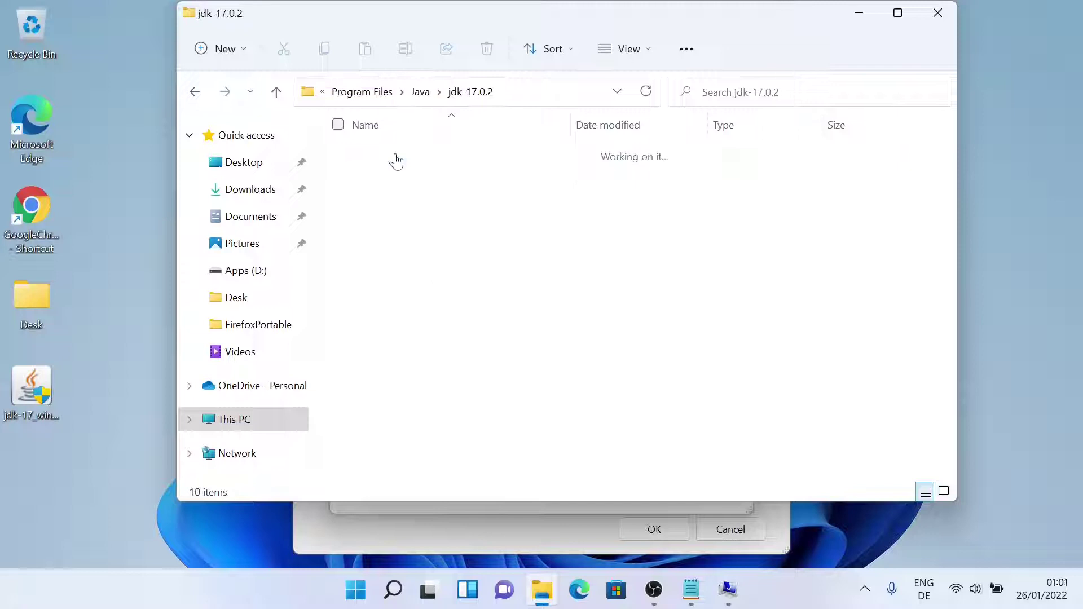
click(427, 161)
double_click(427, 161)
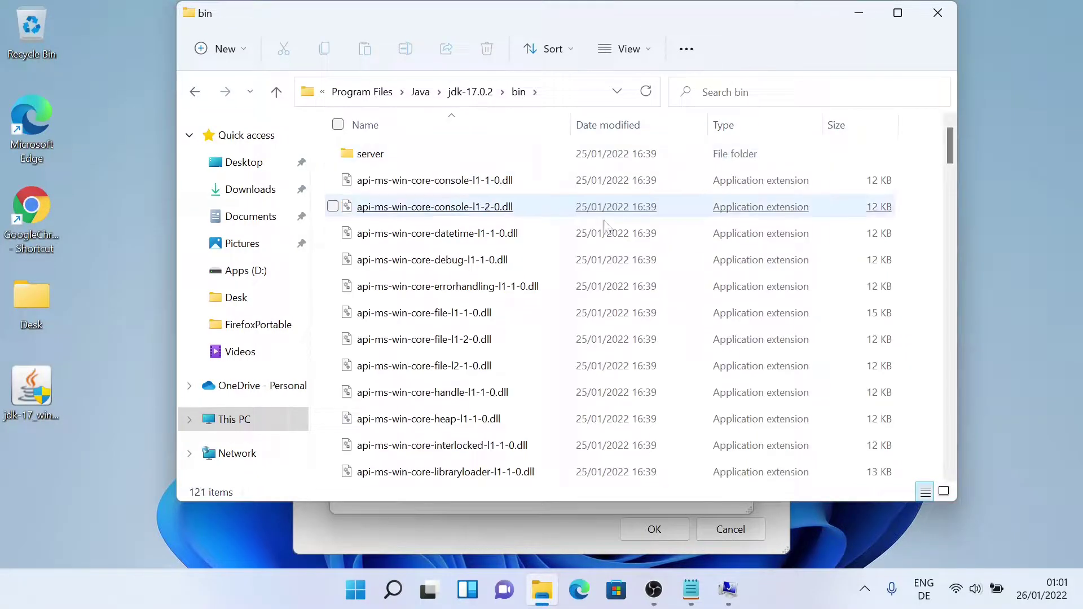
click(559, 97)
right_click(446, 99)
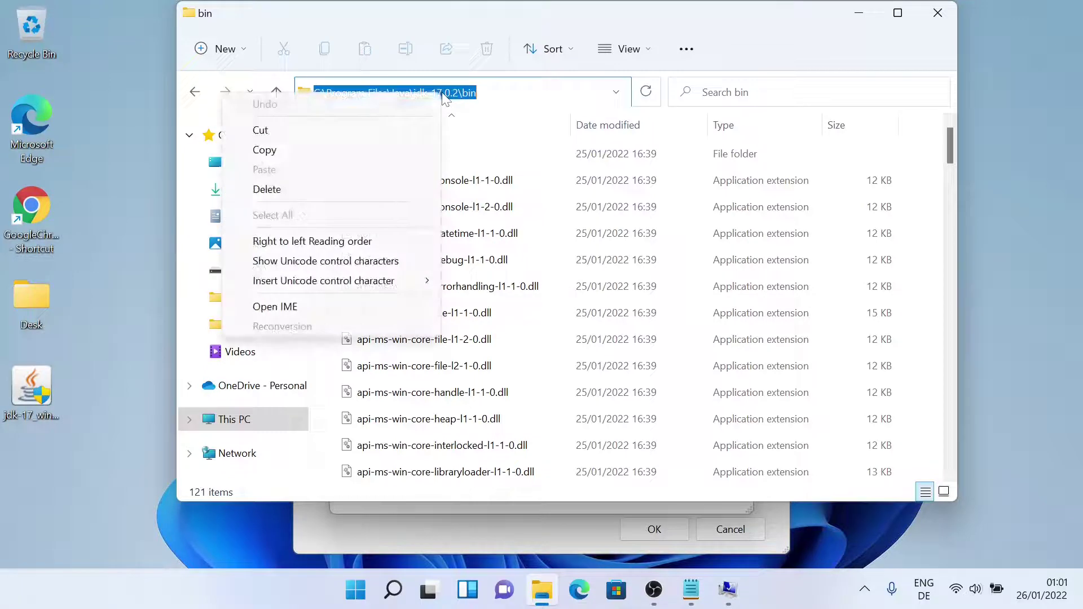
click(375, 150)
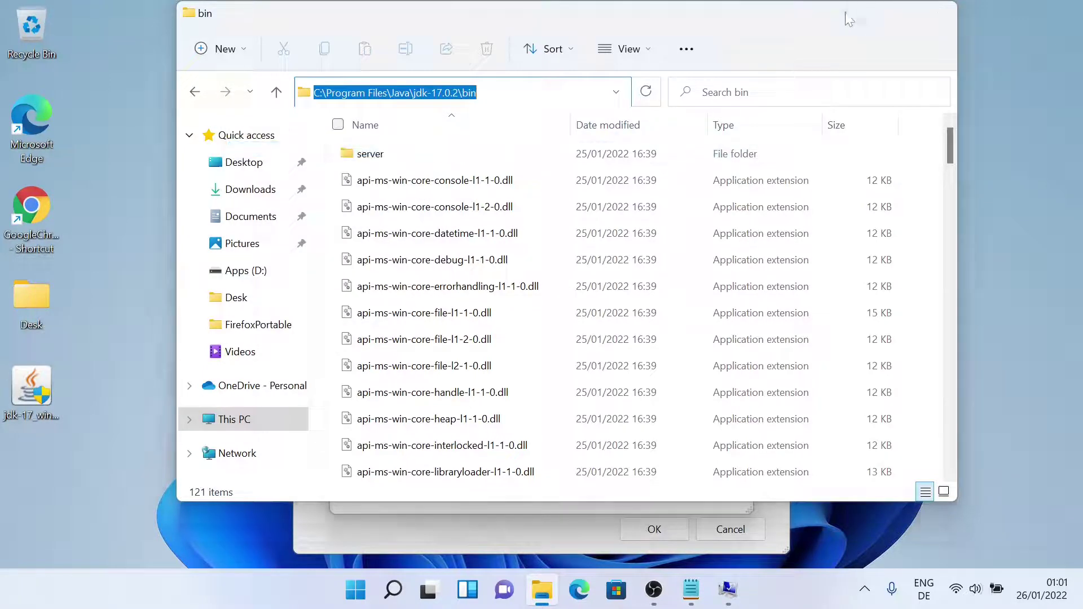
click(859, 13)
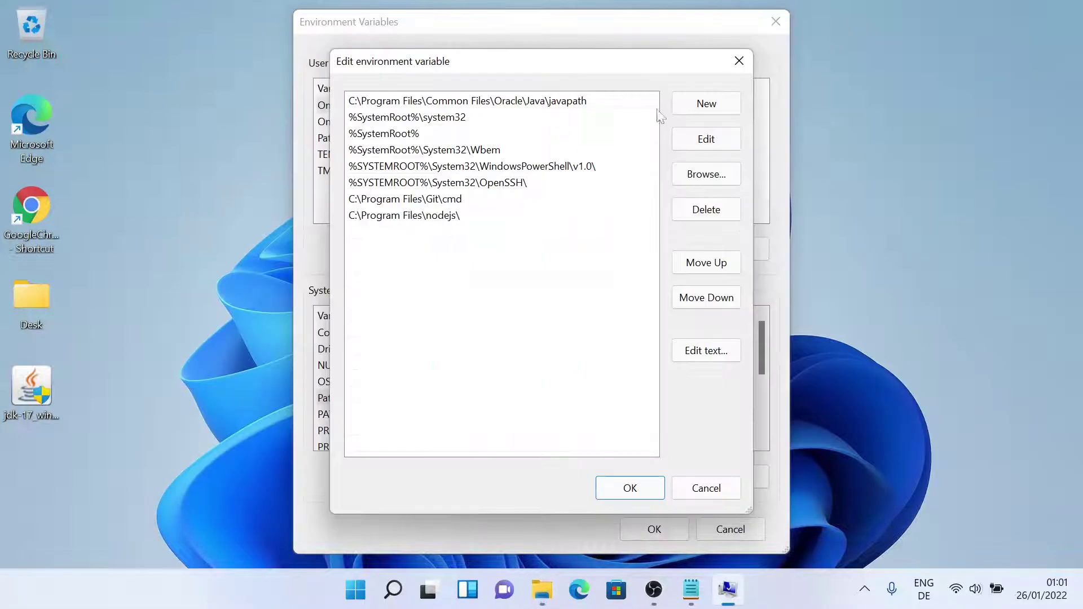
Paste C:\Program Files\Java\jdk-17.0.2\bin as a new Path entry and confirm with OK.
click(704, 110)
right_click(361, 232)
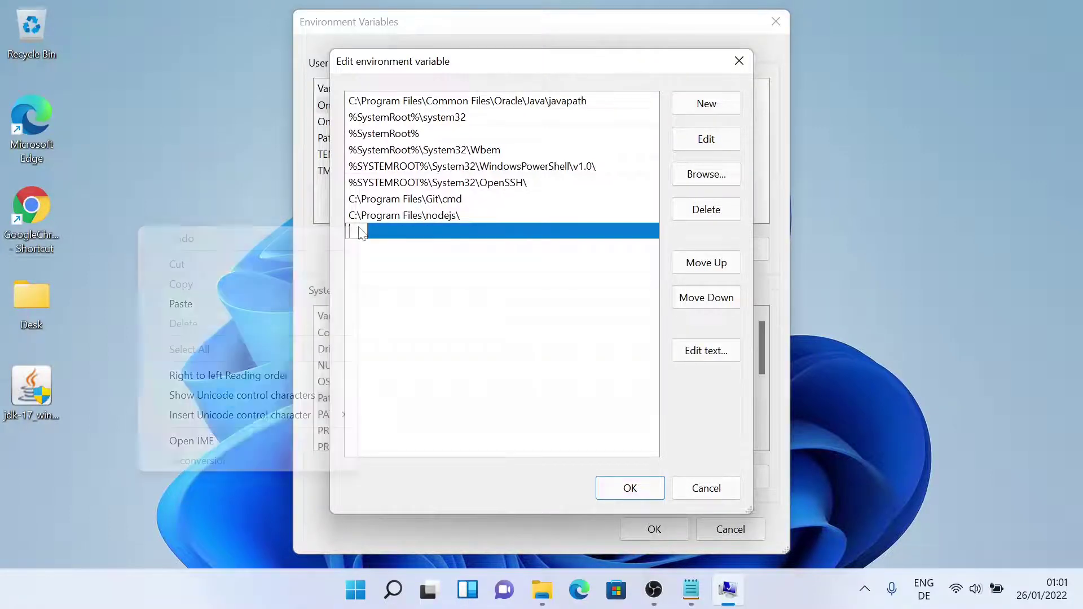
click(253, 299)
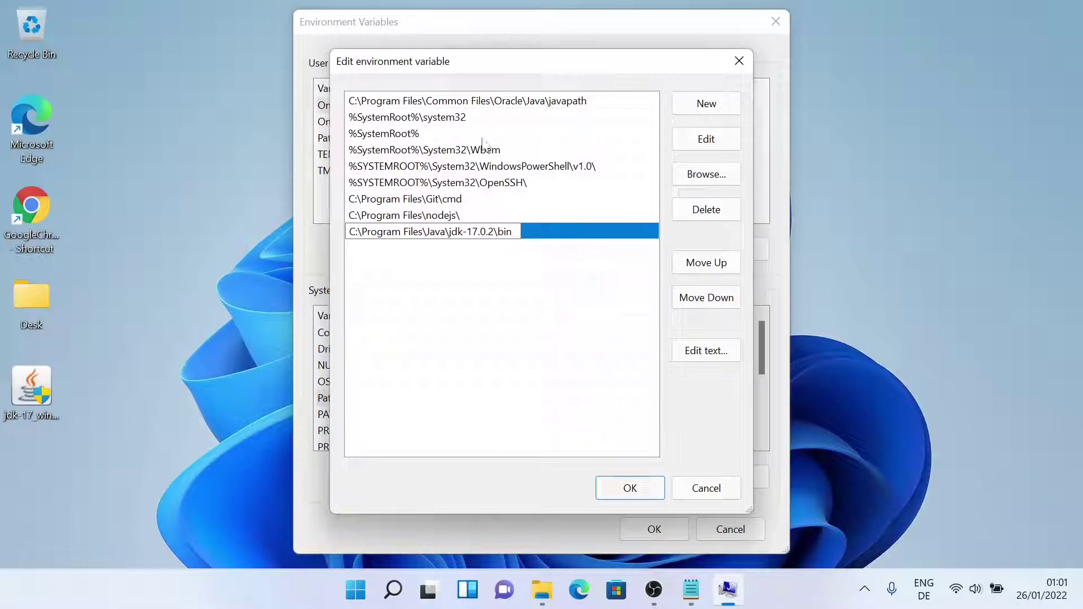
click(572, 254)
click(620, 486)
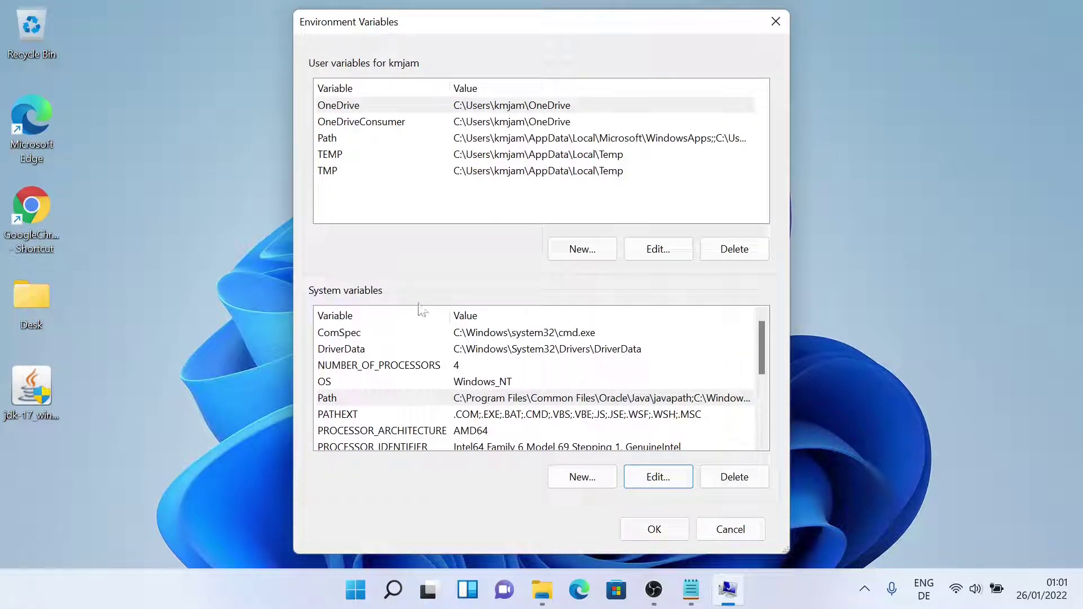
Create system variable JAVA_HOME = C:\Program Files\Java\jdk-17.0.2 and apply both dialogs with OK.
click(571, 481)
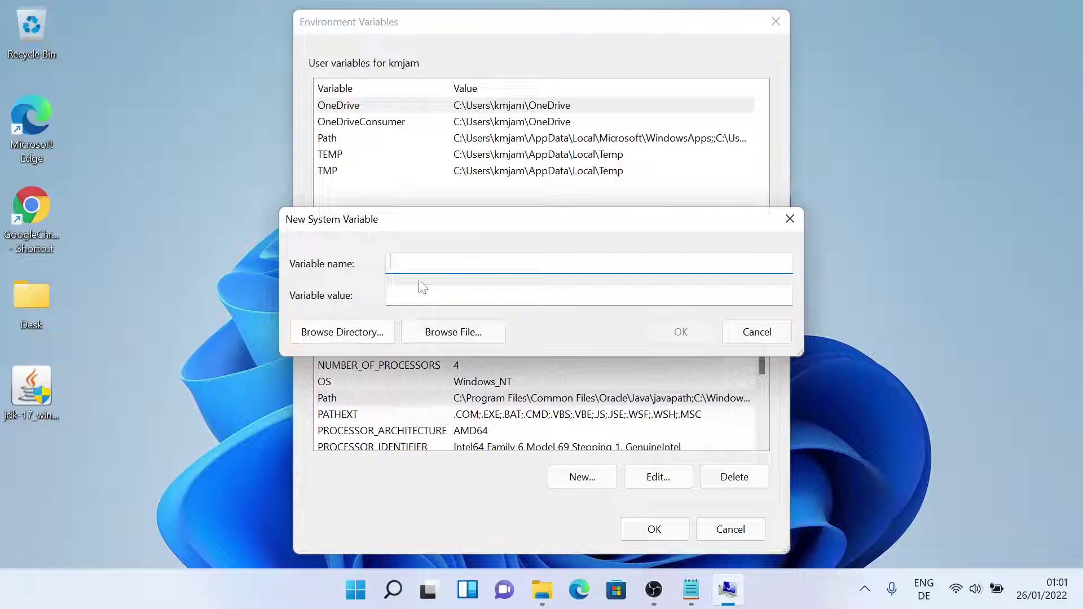
text(JAVA_HOME)
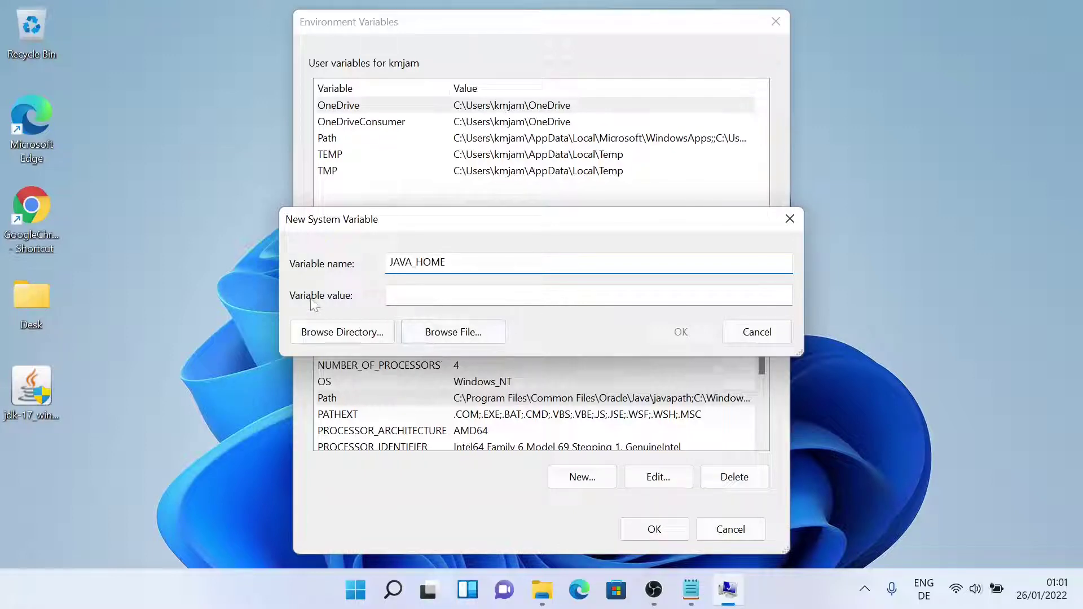
right_click(414, 295)
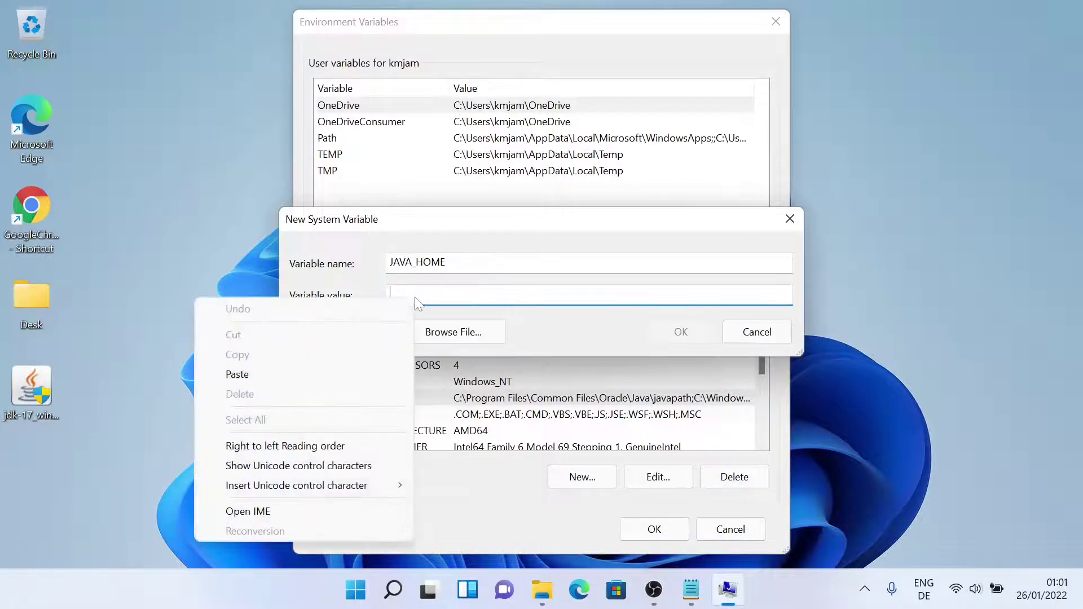
click(306, 375)
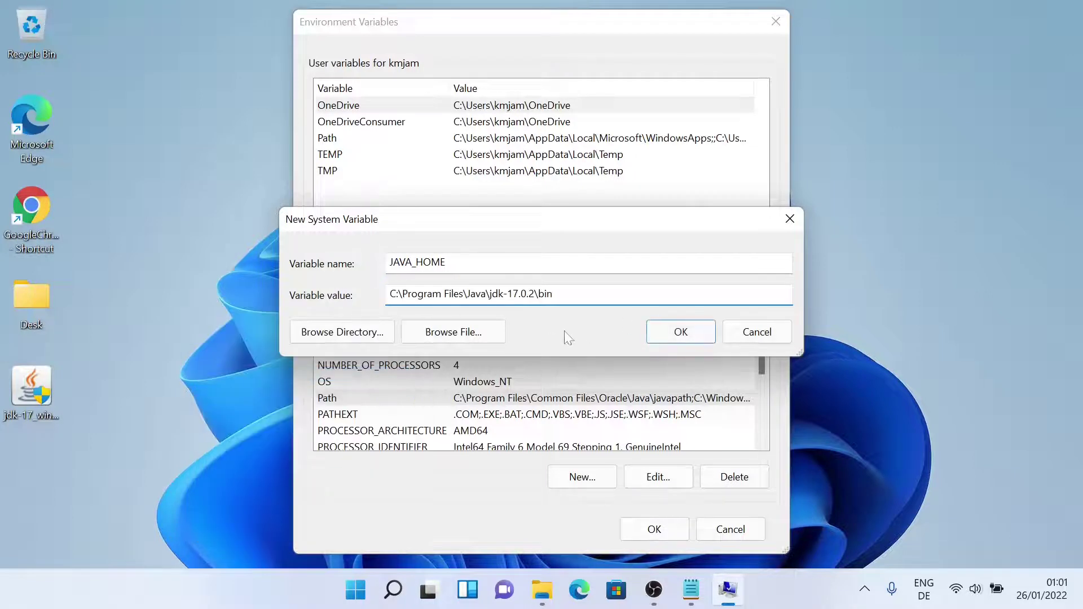
key(BackSpace)
key(BackSpace)
key(BackSpace)
key(BackSpace)
click(668, 337)
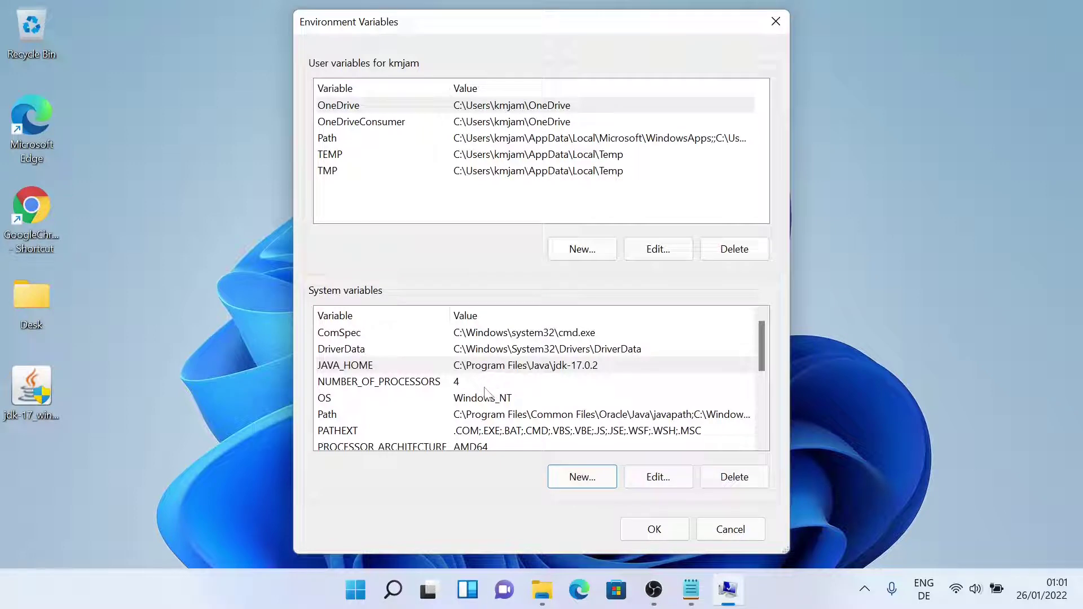
click(638, 532)
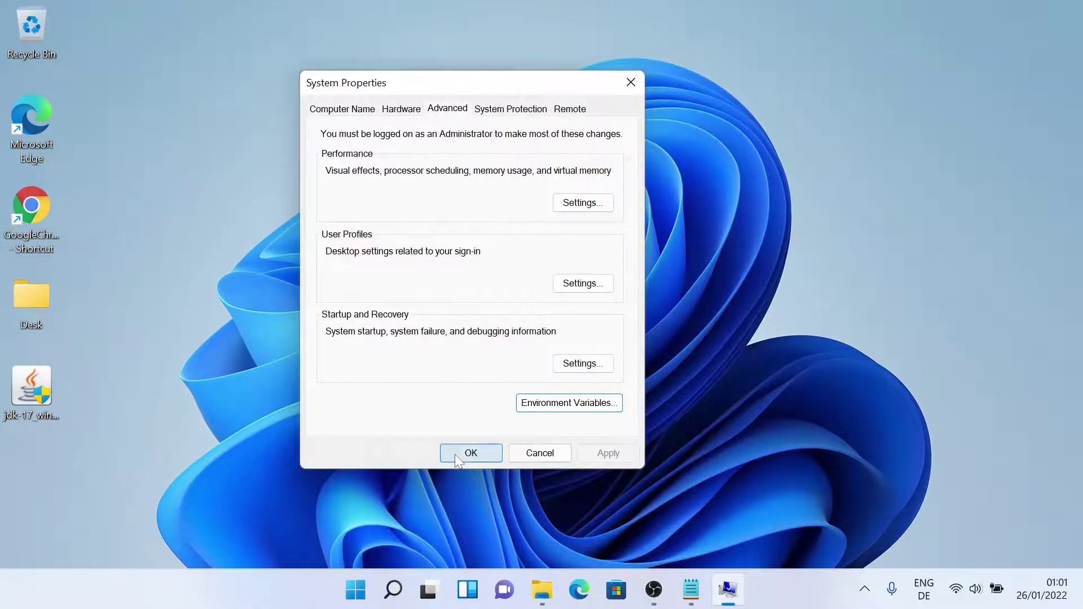
click(457, 457)
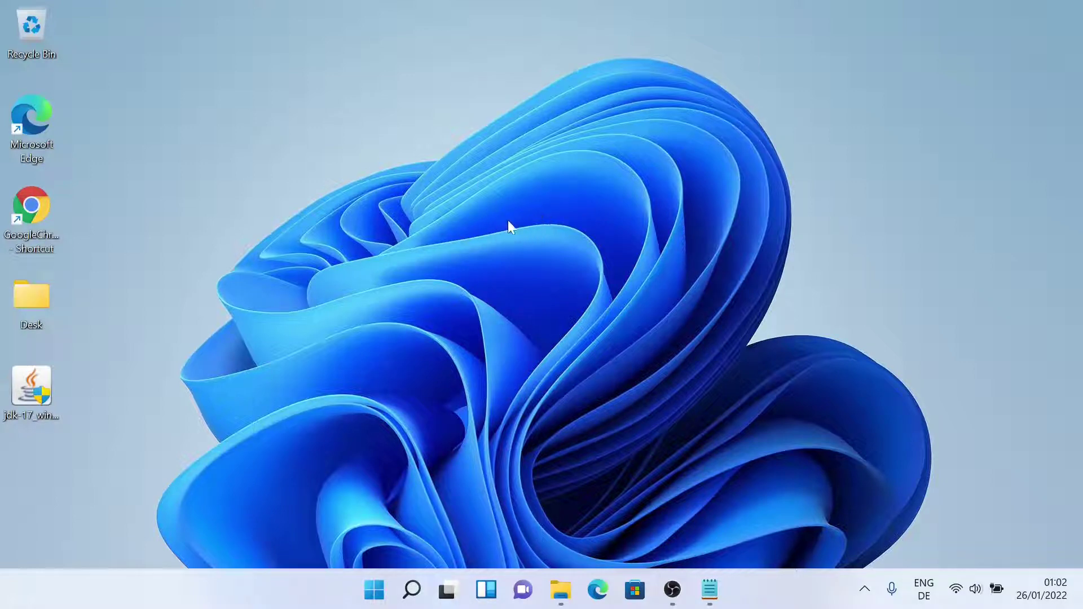
Add a new folder on the desktop and name it 'Java'.
right_click(509, 223)
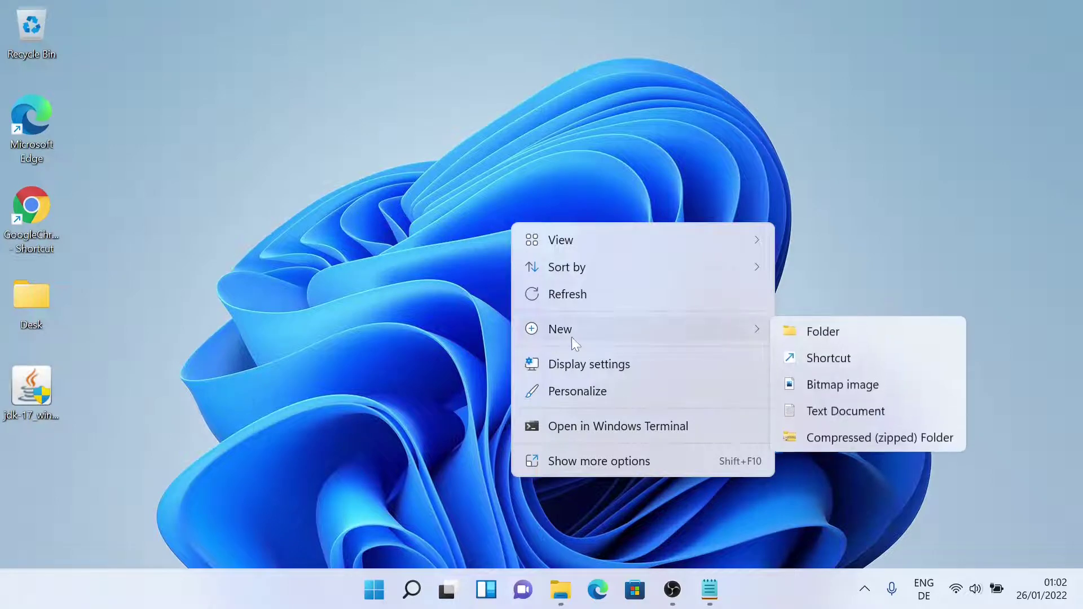
click(797, 334)
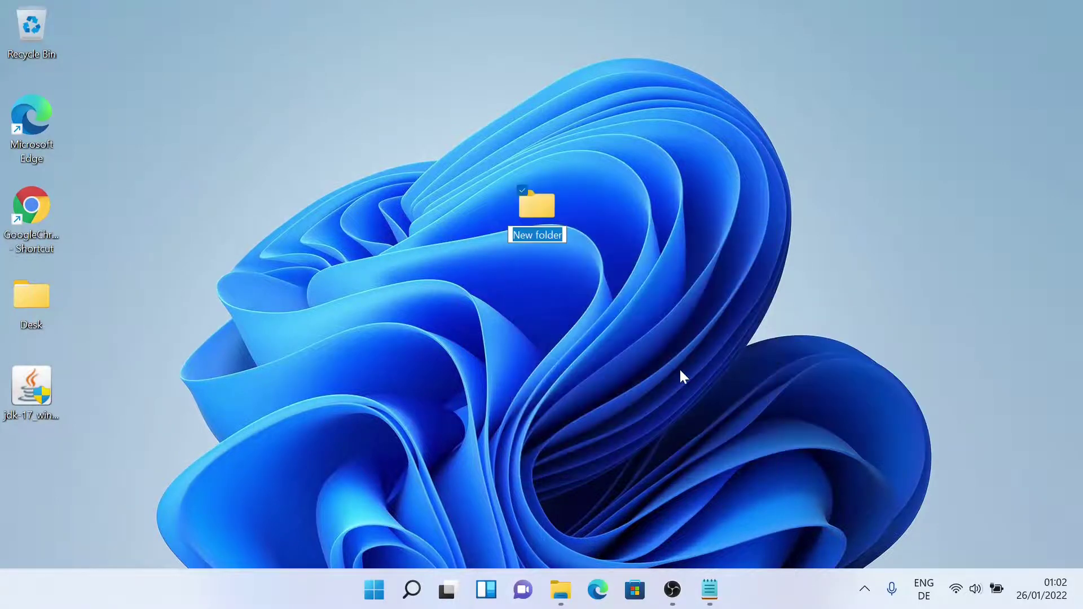
text(J)
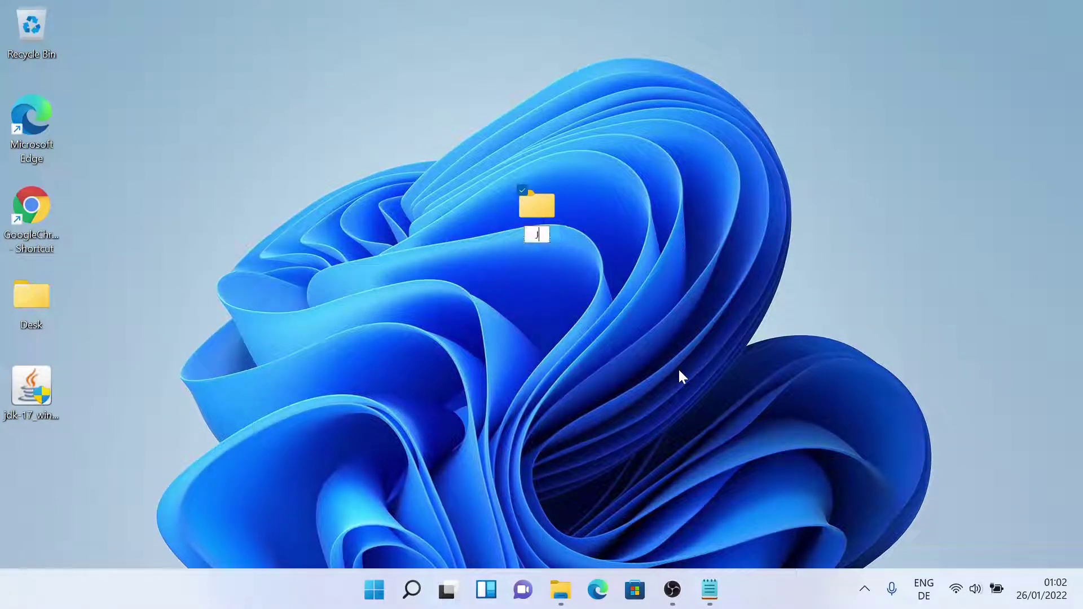
text(ava)
key(Return)
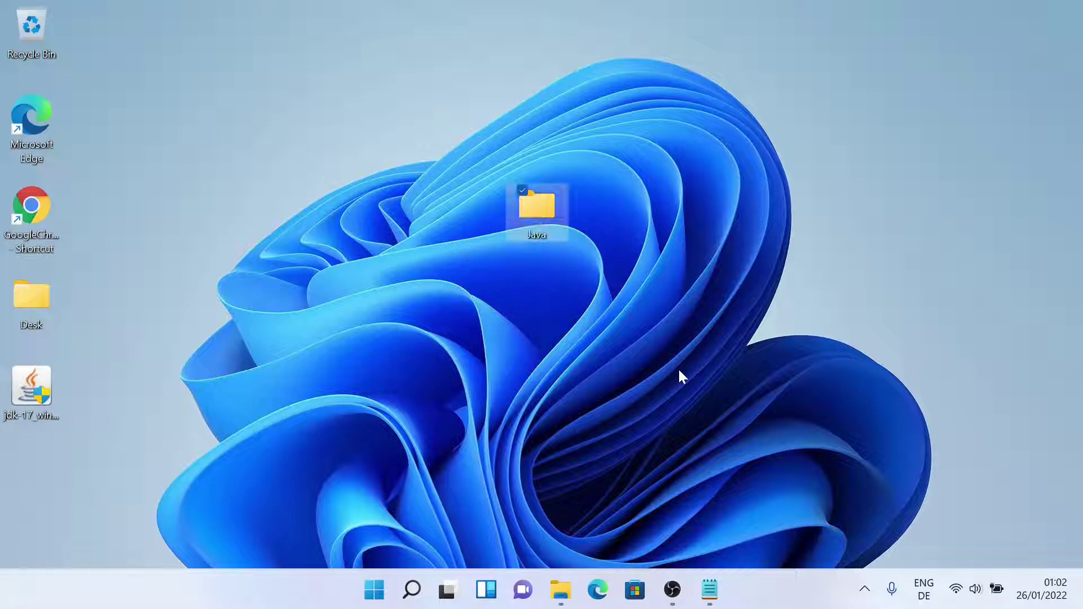
click(521, 365)
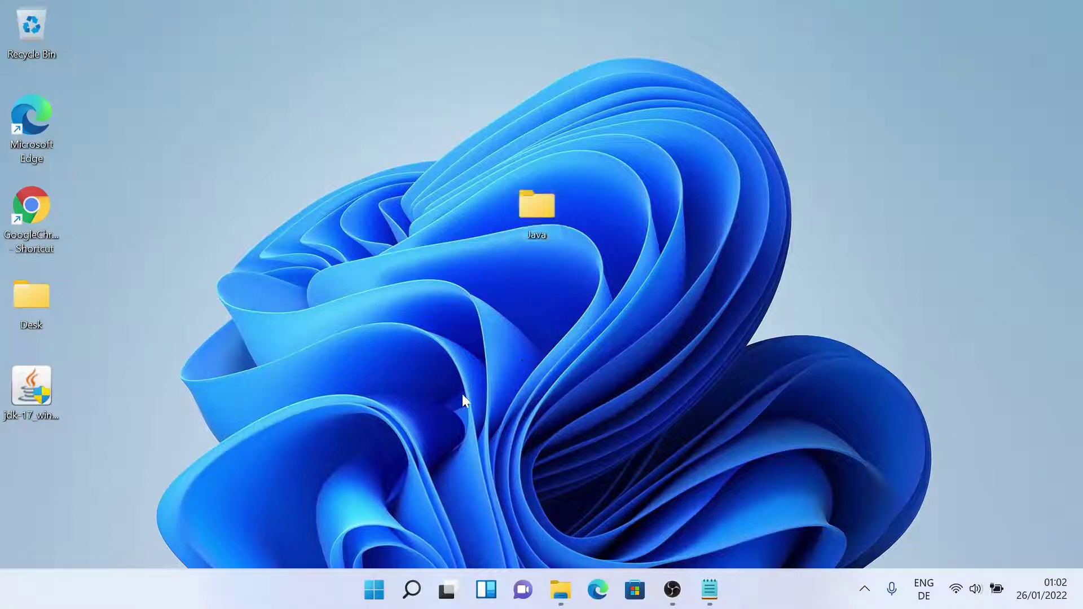
Start VS Code and open the Desktop\Java folder as the workspace.
click(375, 590)
scroll(525, 305, down, 1)
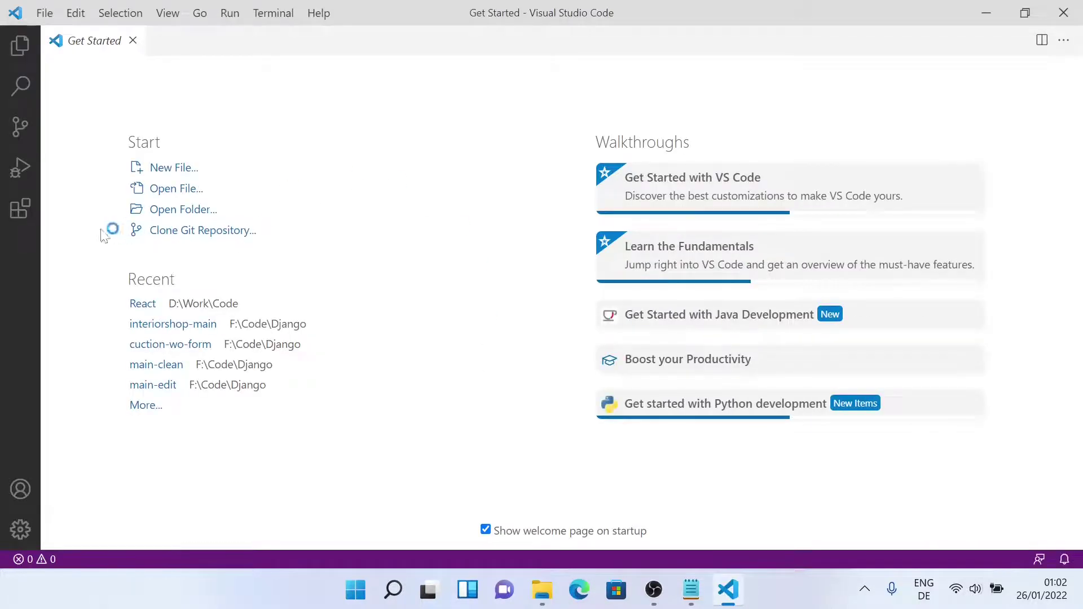
click(176, 214)
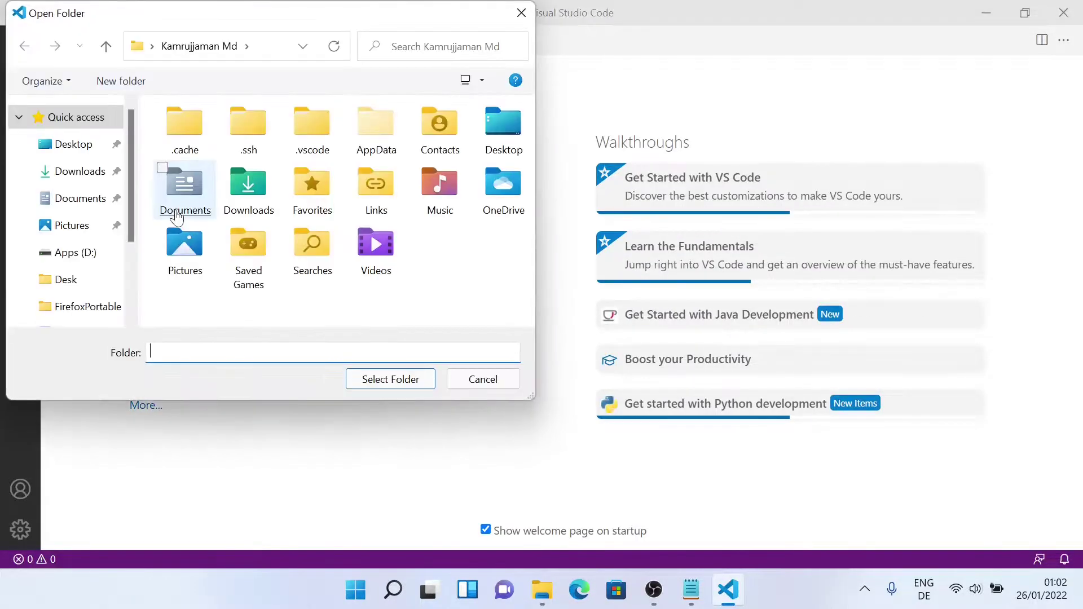
click(61, 148)
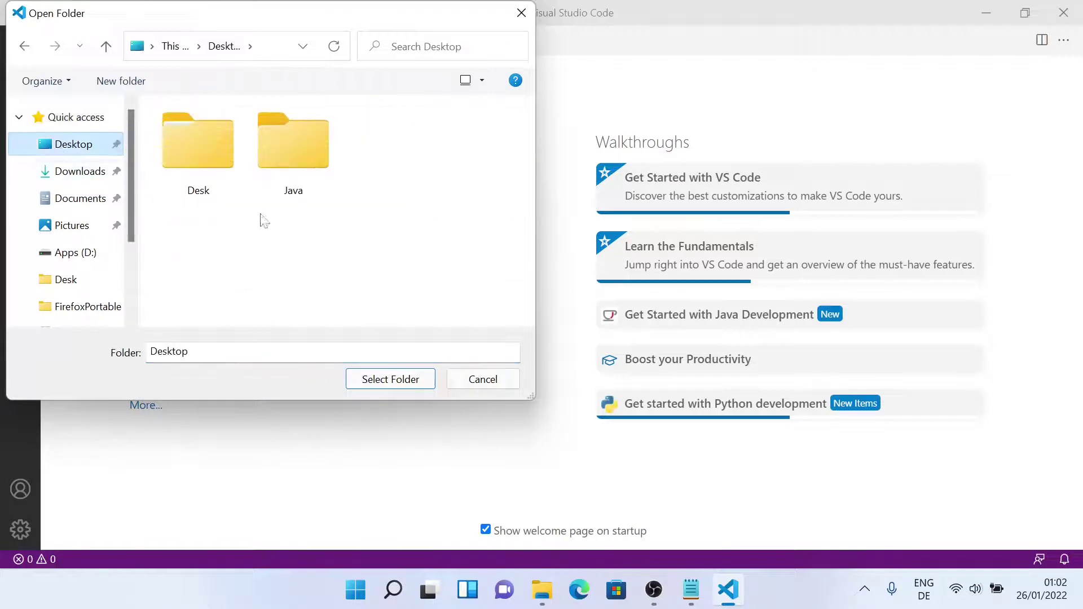
double_click(289, 145)
click(371, 384)
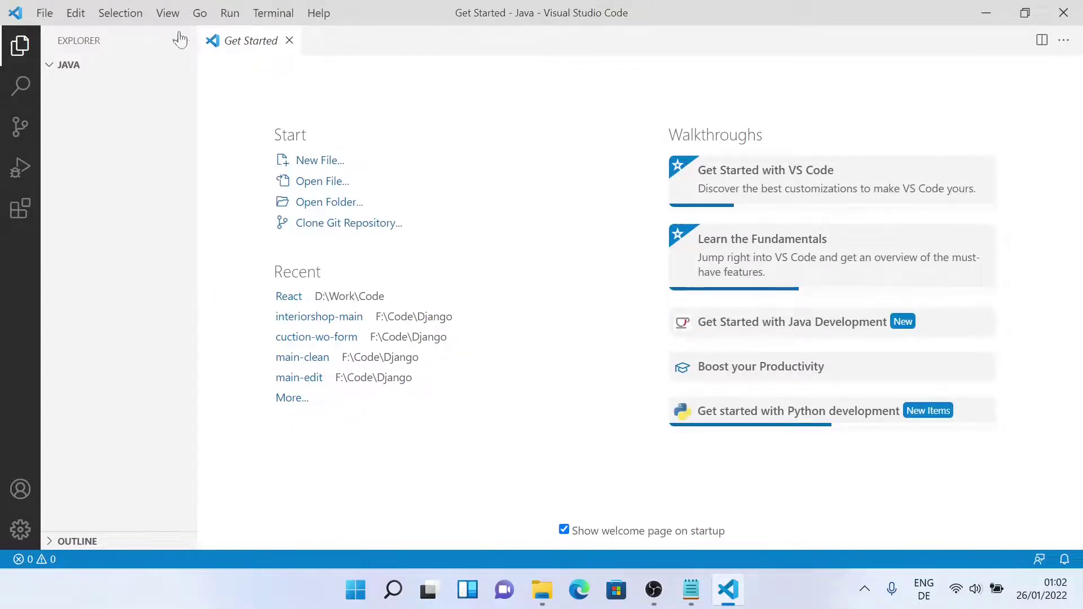
Close the welcome page and create an empty file named hello.java.
click(289, 40)
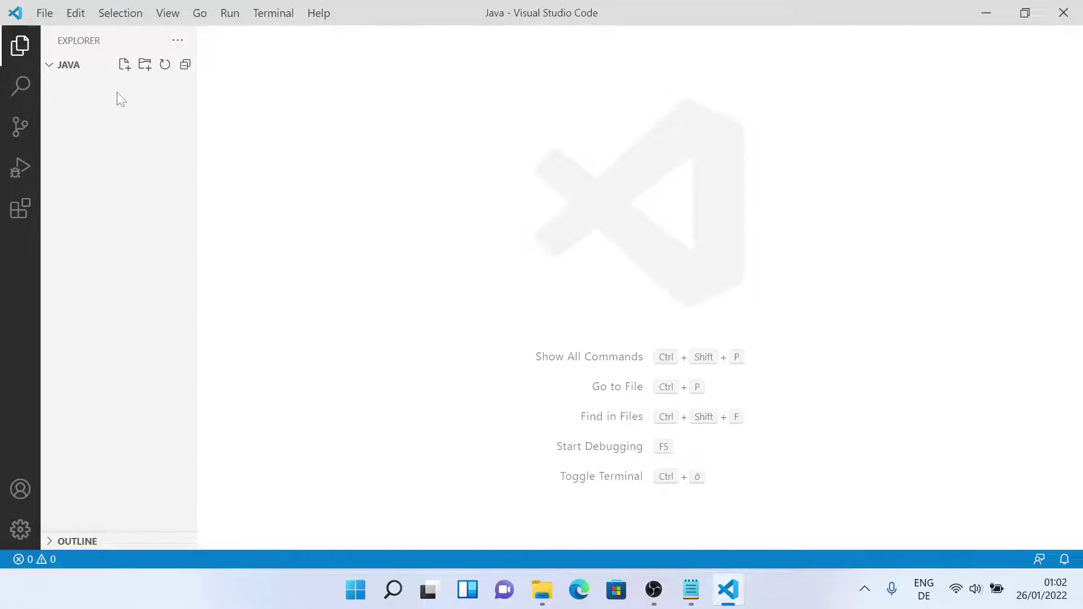
click(125, 68)
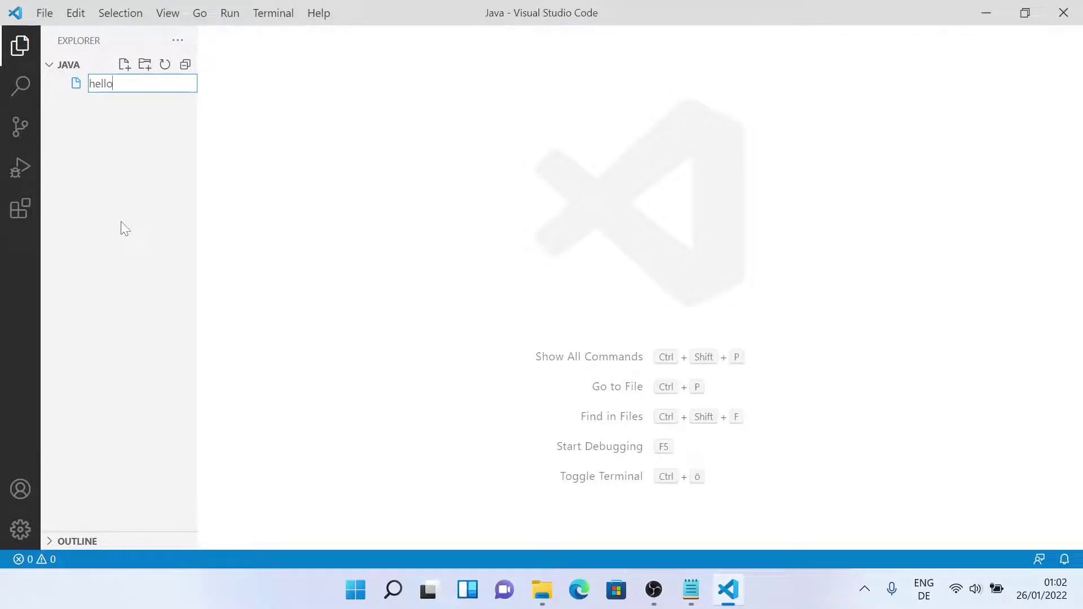
text(hello.java)
key(Return)
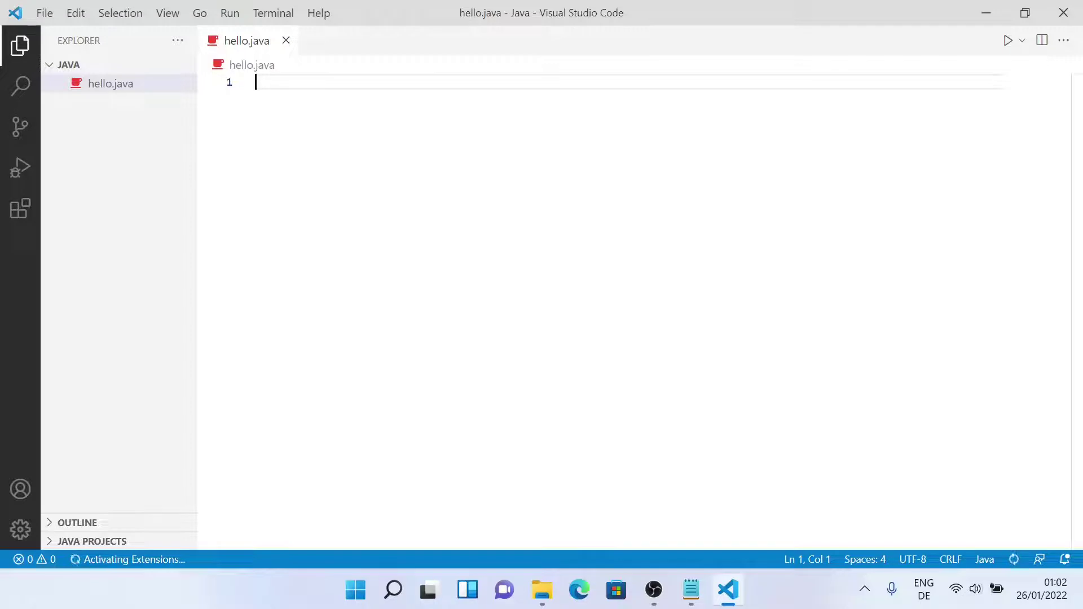
Copy all the Java code from java.txt in Notepad.
click(691, 590)
key(ctrl+a)
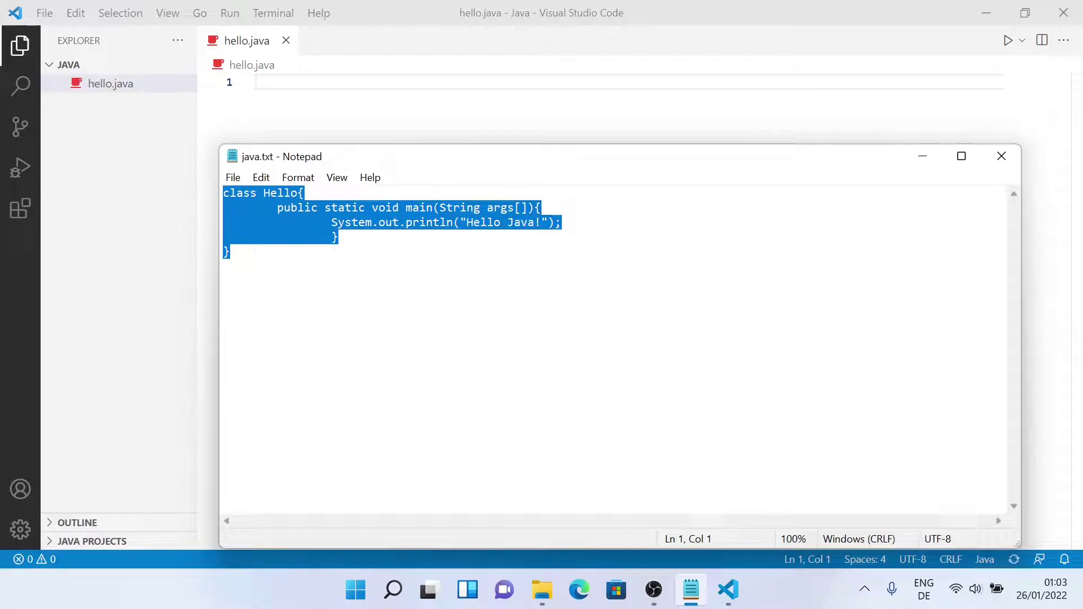
right_click(343, 214)
click(238, 270)
click(229, 252)
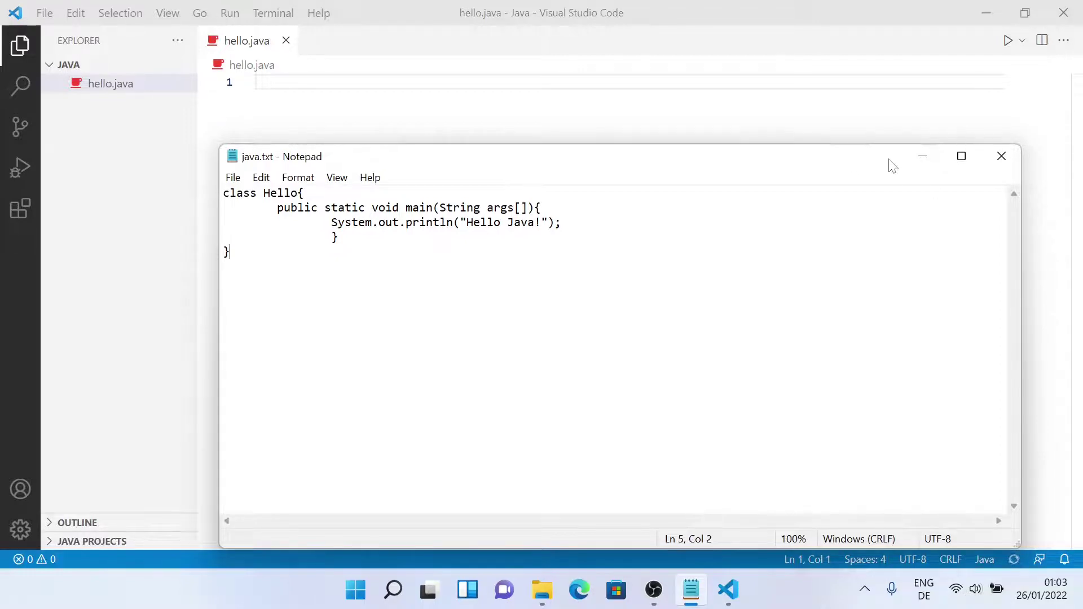
Paste the copied Hello class code into hello.java and save it.
click(920, 162)
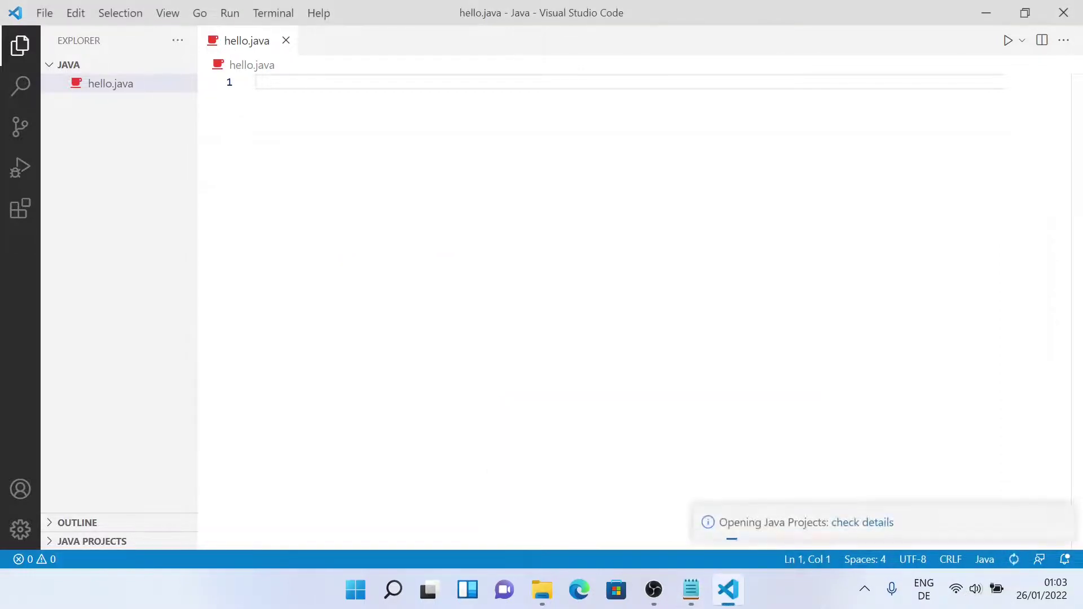
right_click(307, 87)
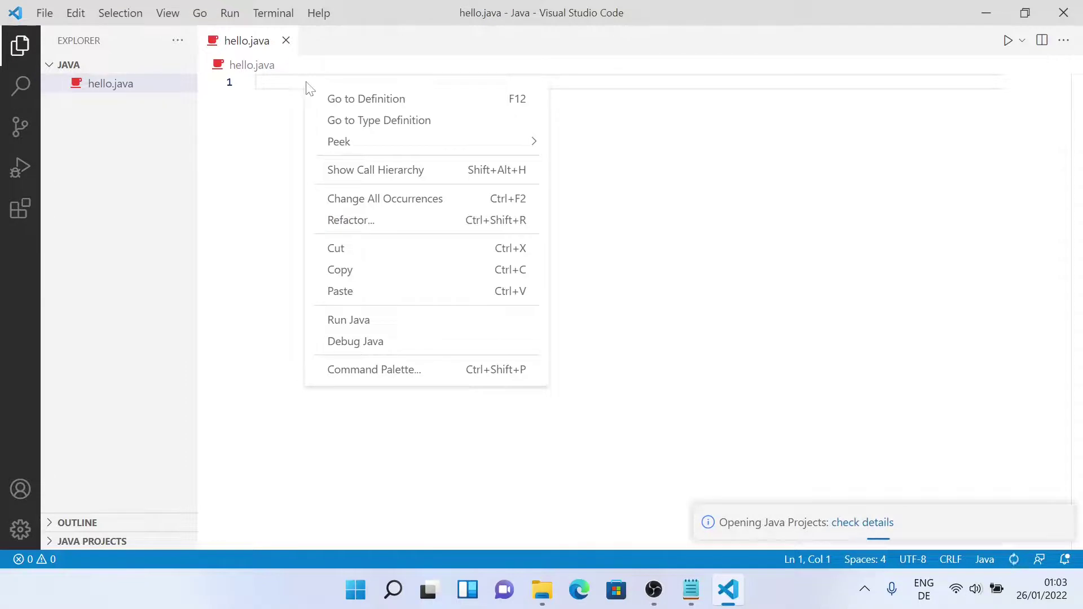
click(387, 293)
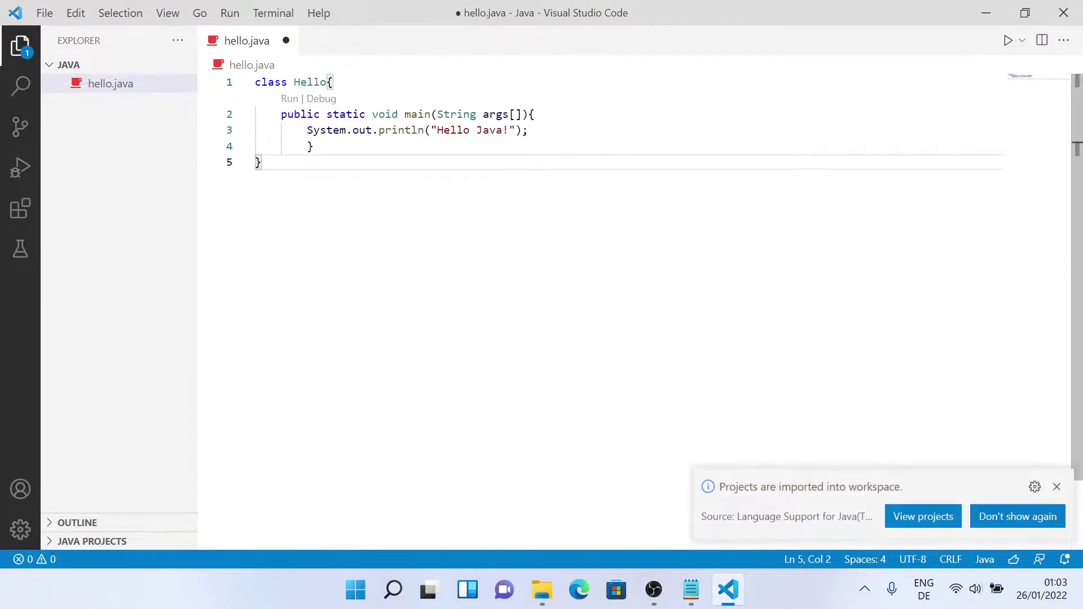
key(ctrl+s)
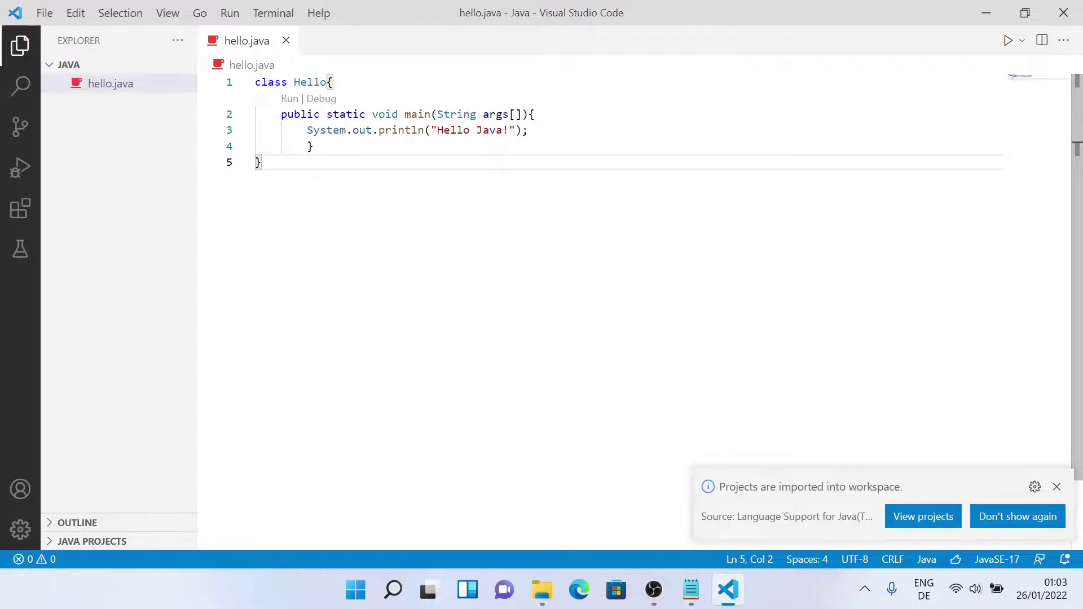
Open a new terminal in the Java folder and clear it.
click(273, 13)
click(282, 44)
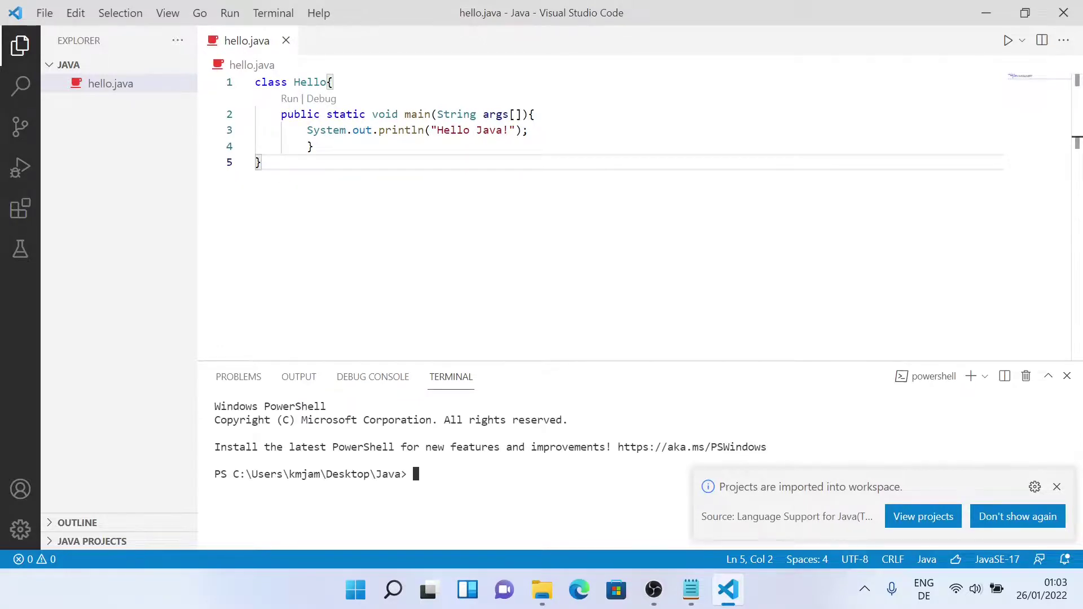
text(clear)
key(Return)
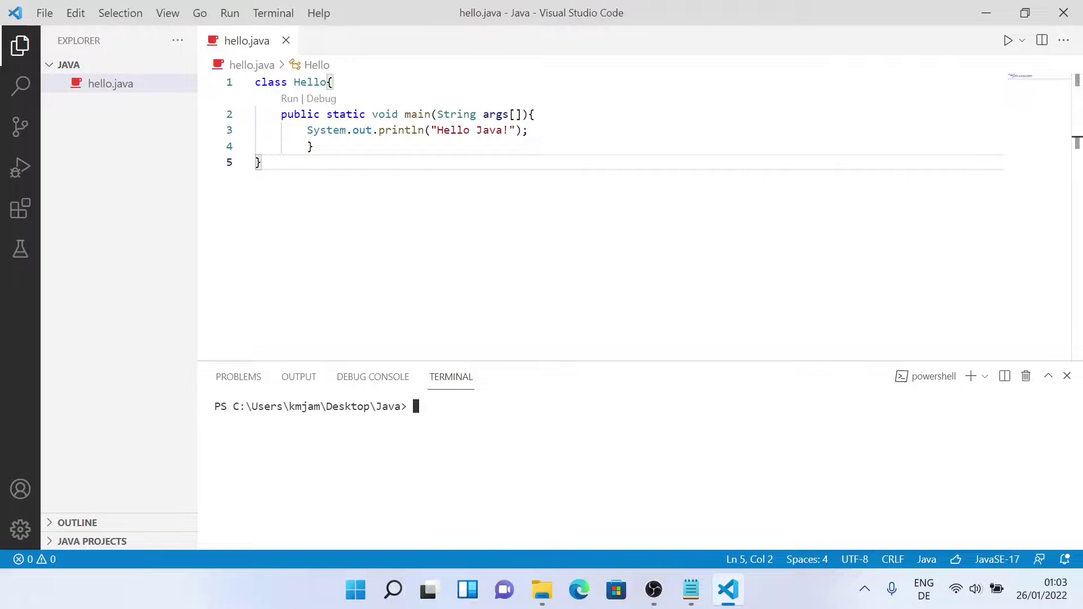
Compile hello.java with javac, then run java Hello to print 'Hello Java!'.
text(java)
text(c )
text(c he)
text(llo.ja)
text(va)
key(Return)
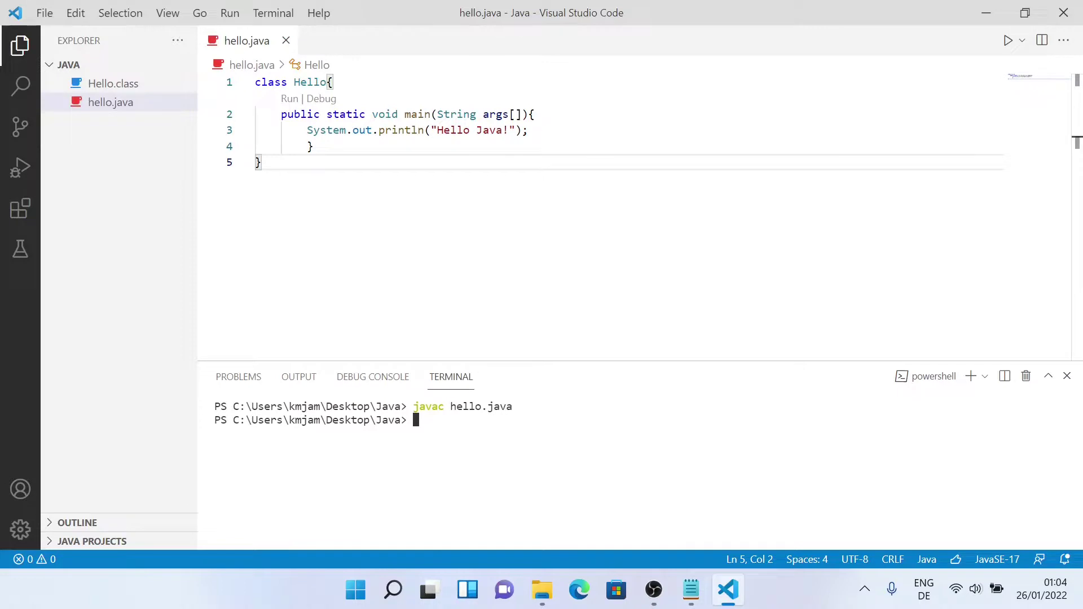
text(java Hello)
key(Return)
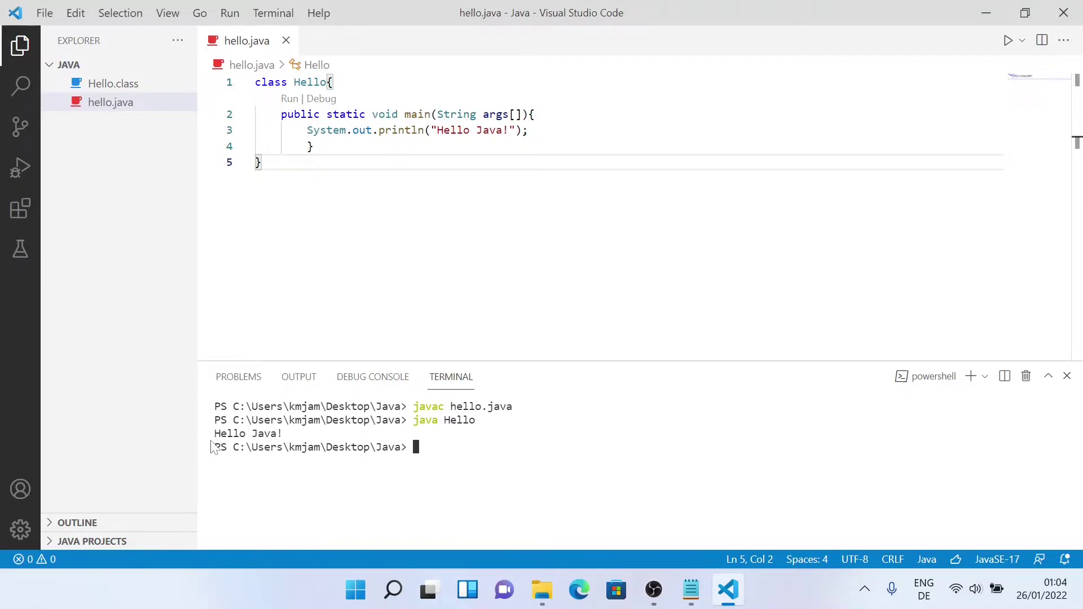
Put the cursor at the end of line 3 in hello.java, then minimize VS Code.
drag(214, 433, 295, 434)
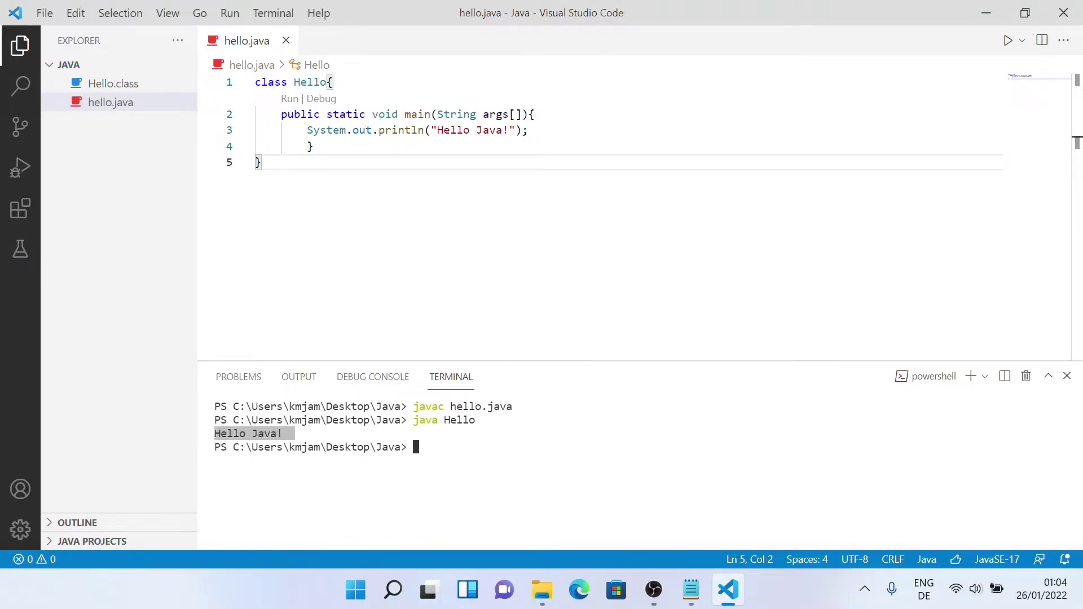
click(437, 130)
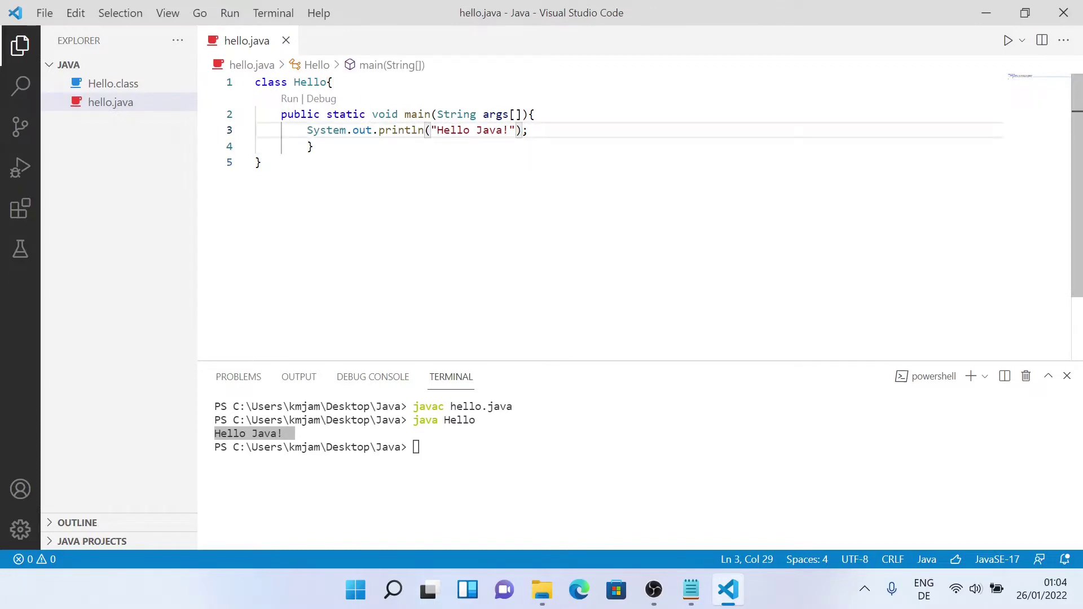
key(End)
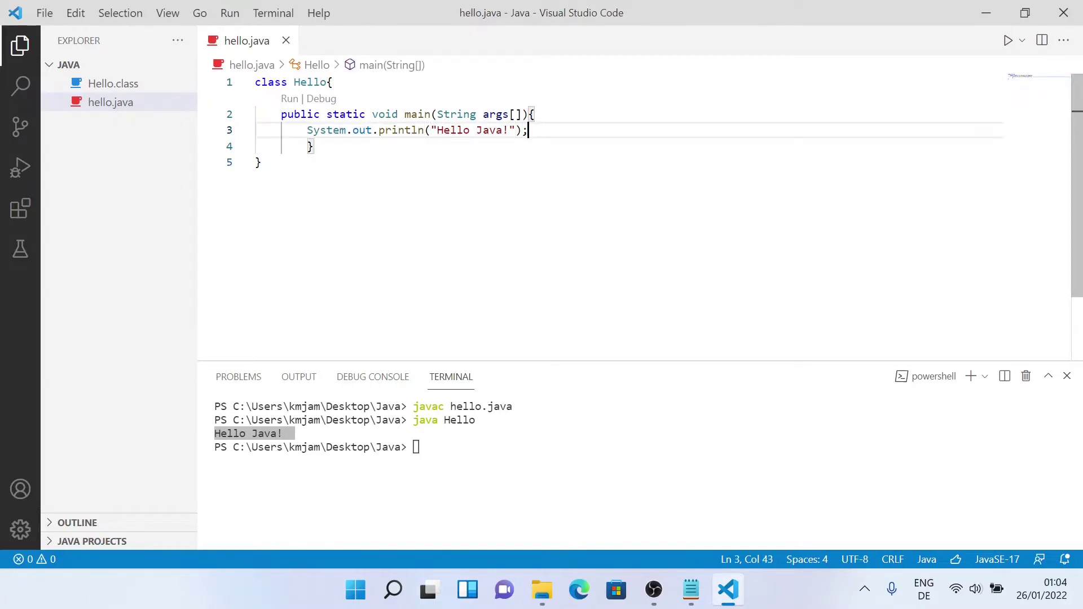
click(984, 12)
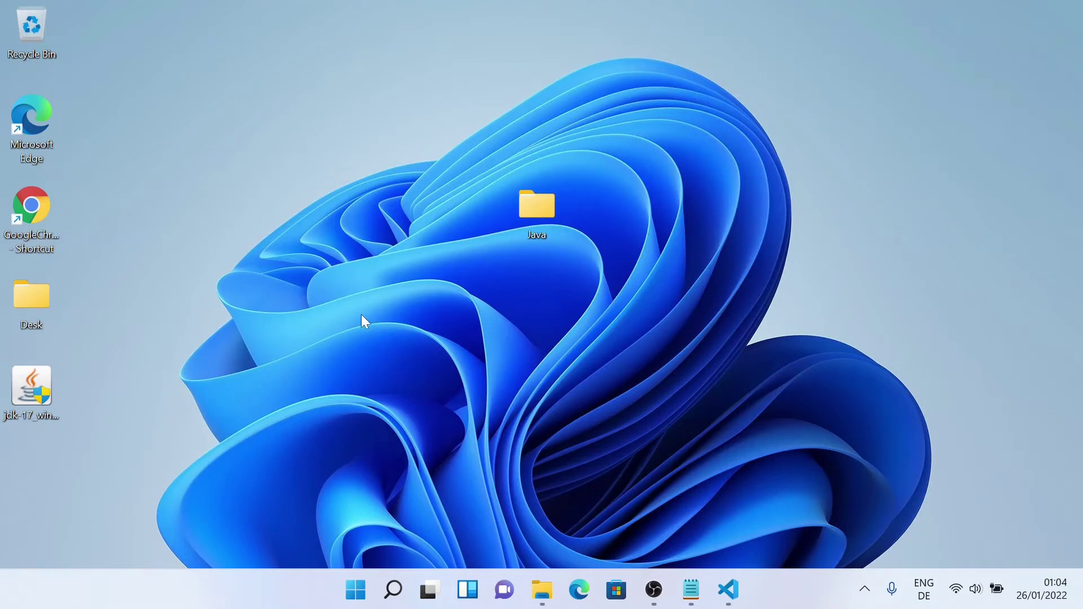